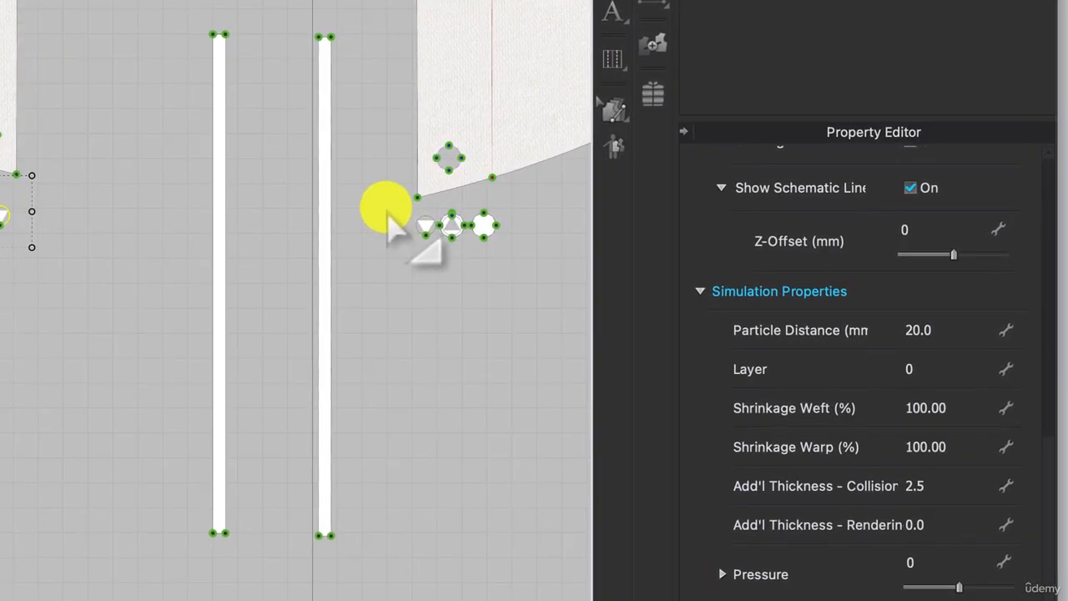
- Move the small eyelet pieces from above the avatar to the hoodie's neckline, level with the hood holes, and unfreeze them
left_click_drag(812, 328, 853, 349)
left_click_drag(503, 272, 501, 268)
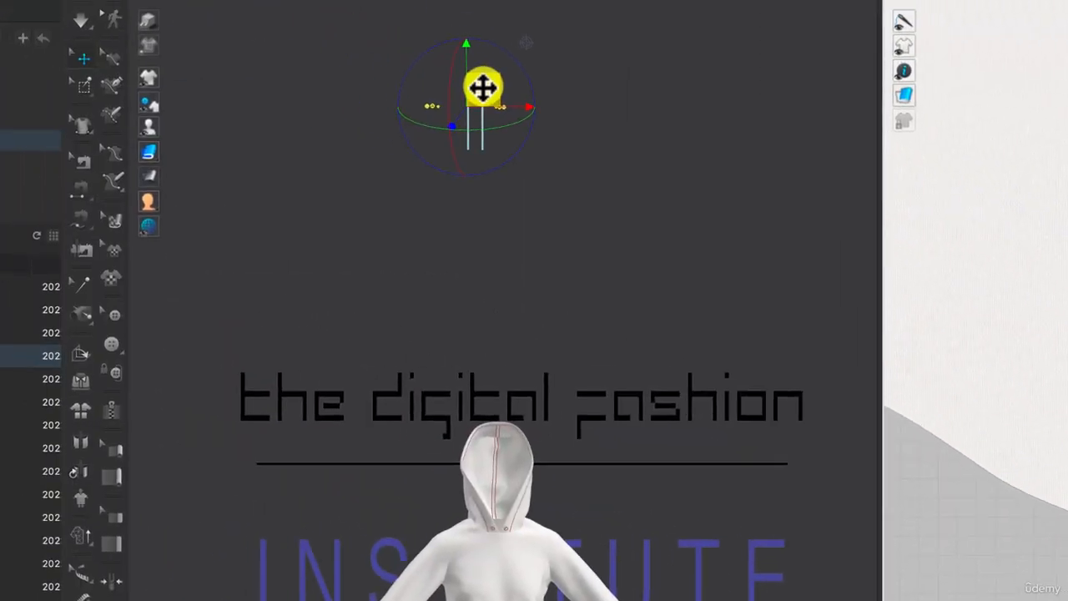
left_click_drag(484, 87, 524, 473)
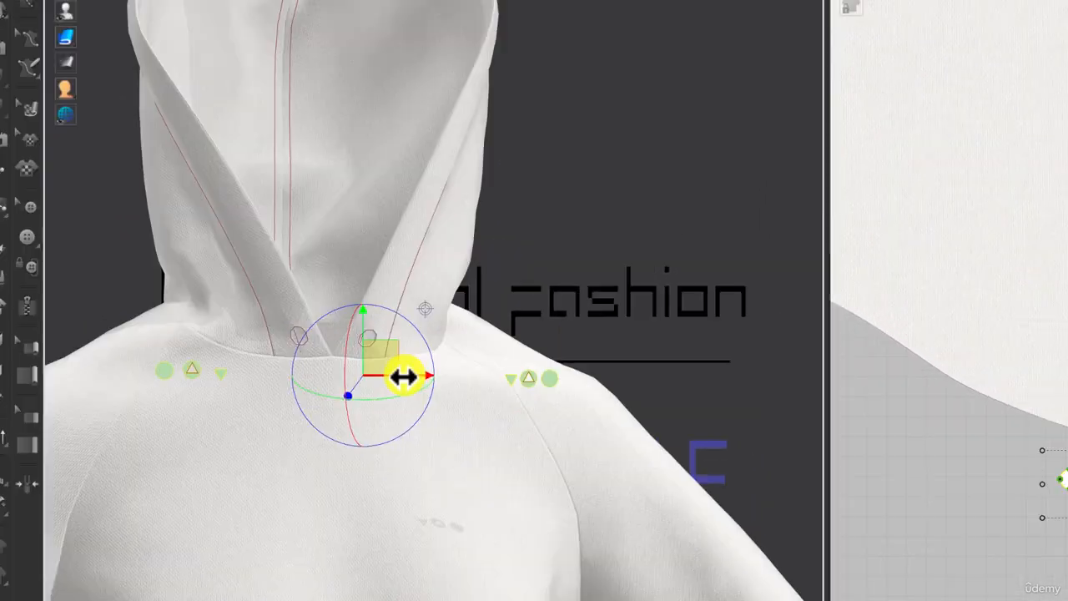
left_click_drag(393, 367, 370, 332)
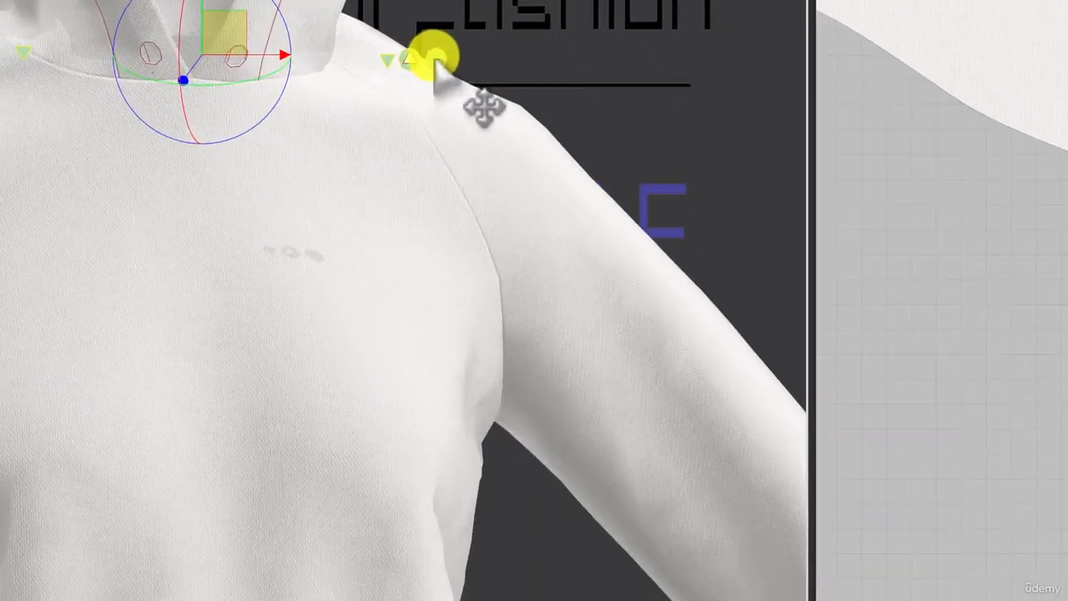
right_click(595, 376)
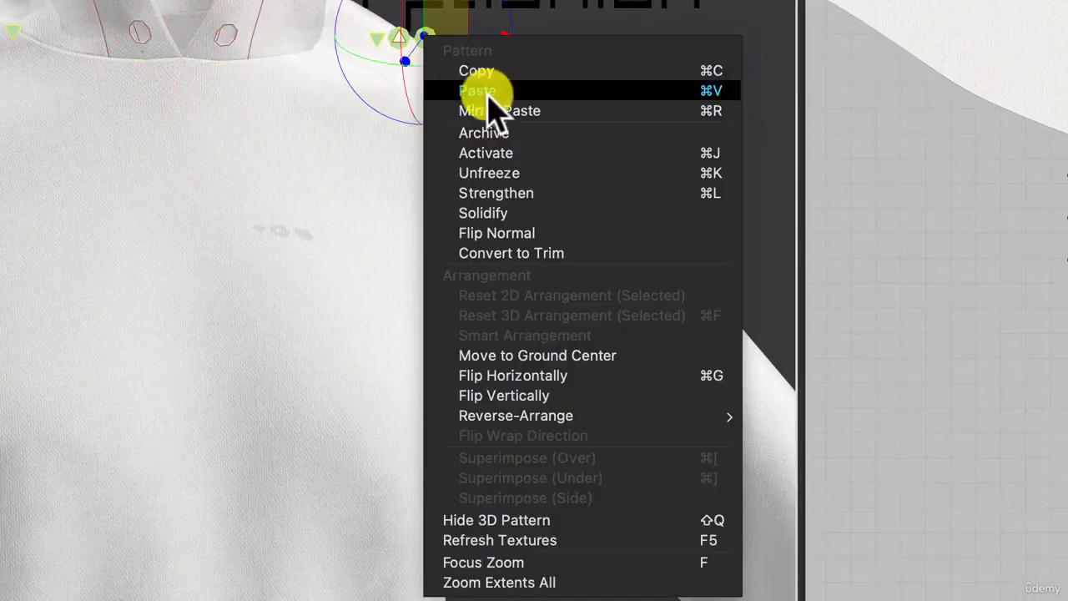
left_click(514, 173)
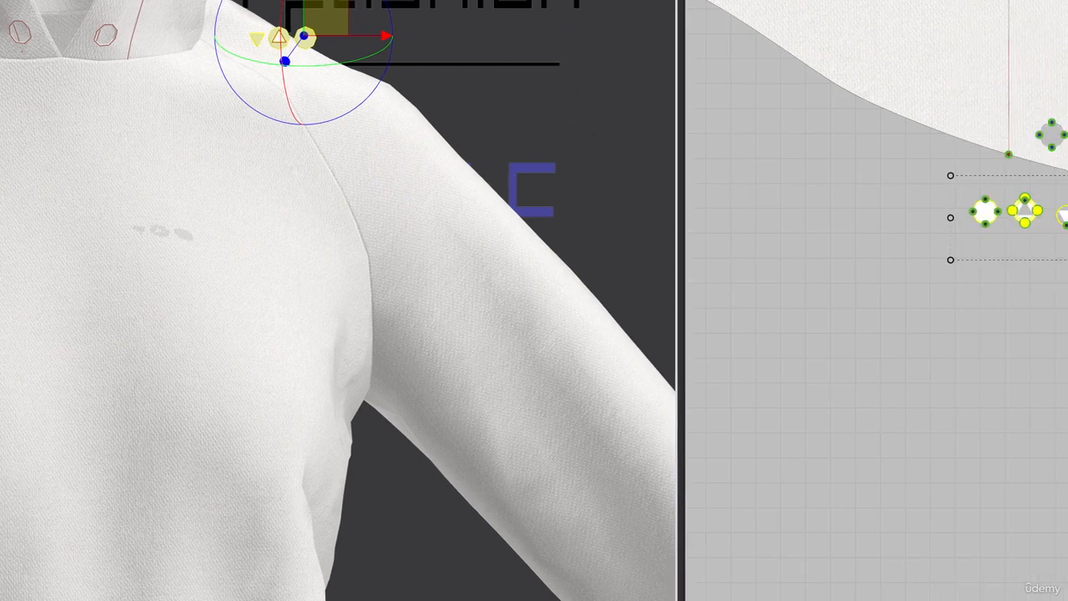
- Delete the triangular pieces below both hood panels, keeping only one plain circle beside each panel
left_click(410, 382)
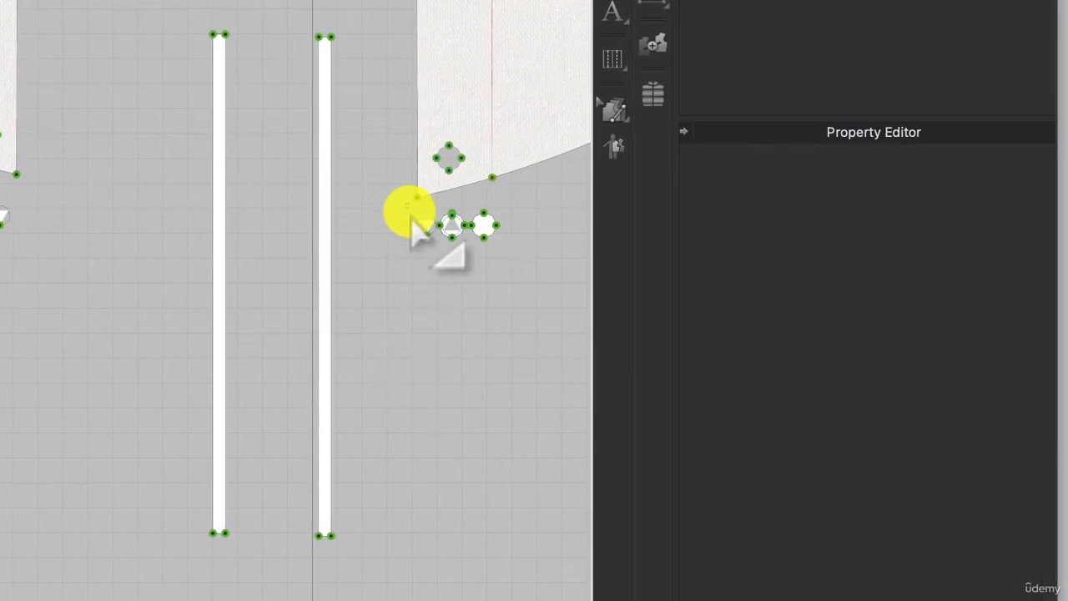
left_click_drag(468, 270, 470, 275)
key("Delete")
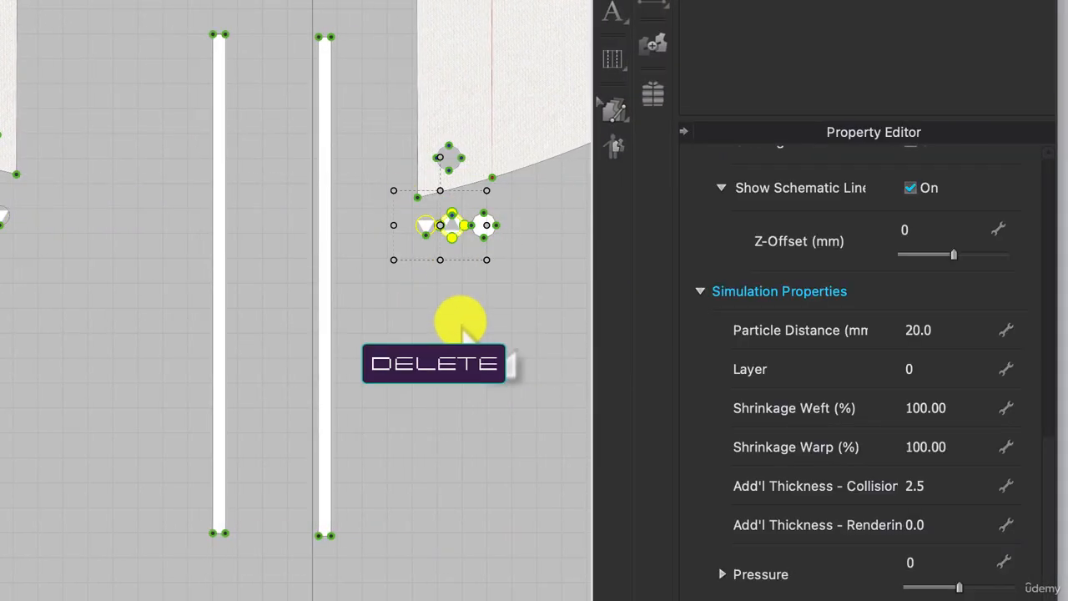
key("Delete")
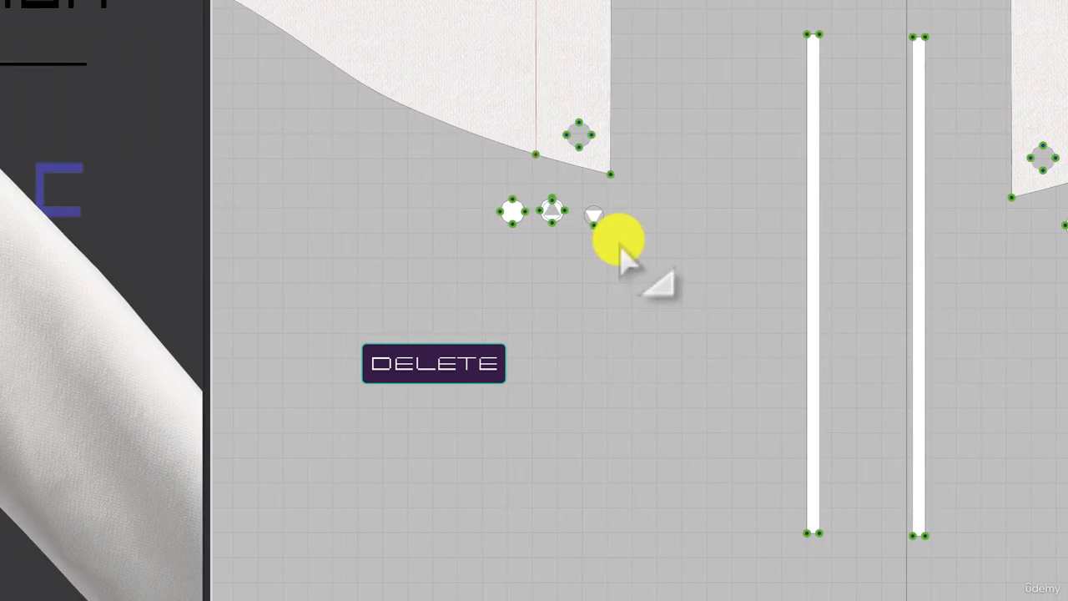
left_click_drag(622, 240, 535, 198)
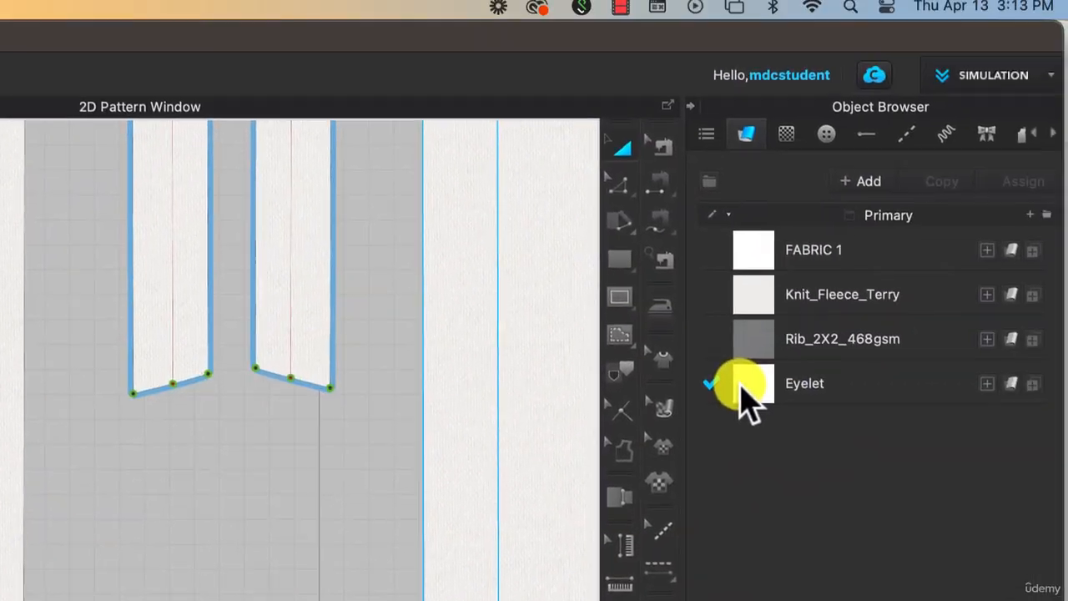
- Assign the Eyelet fabric to the circle pieces beside the hood panels
left_click(745, 386)
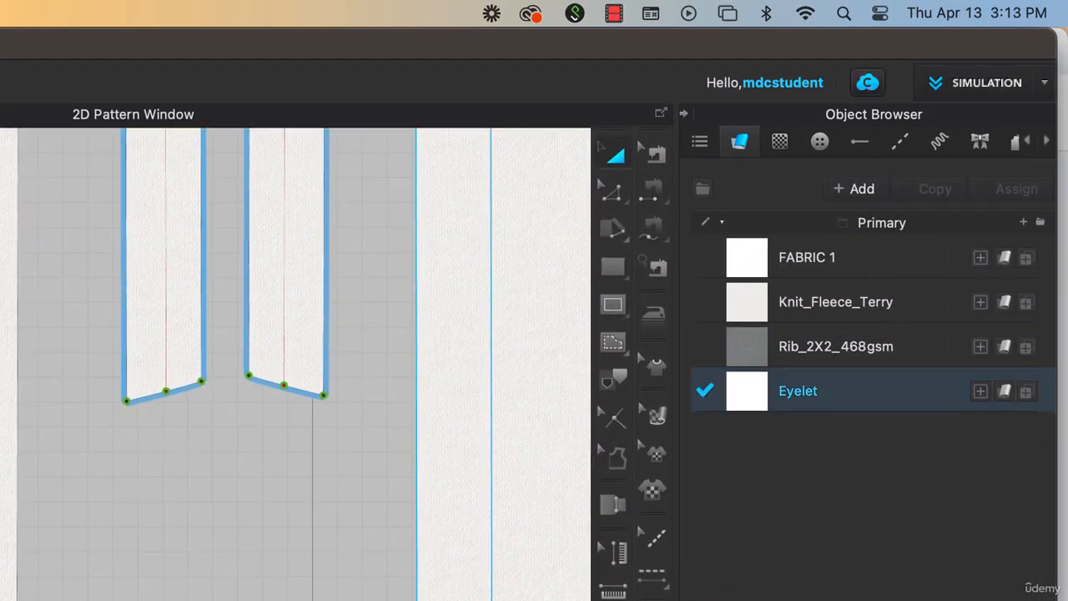
left_click_drag(748, 389, 803, 365)
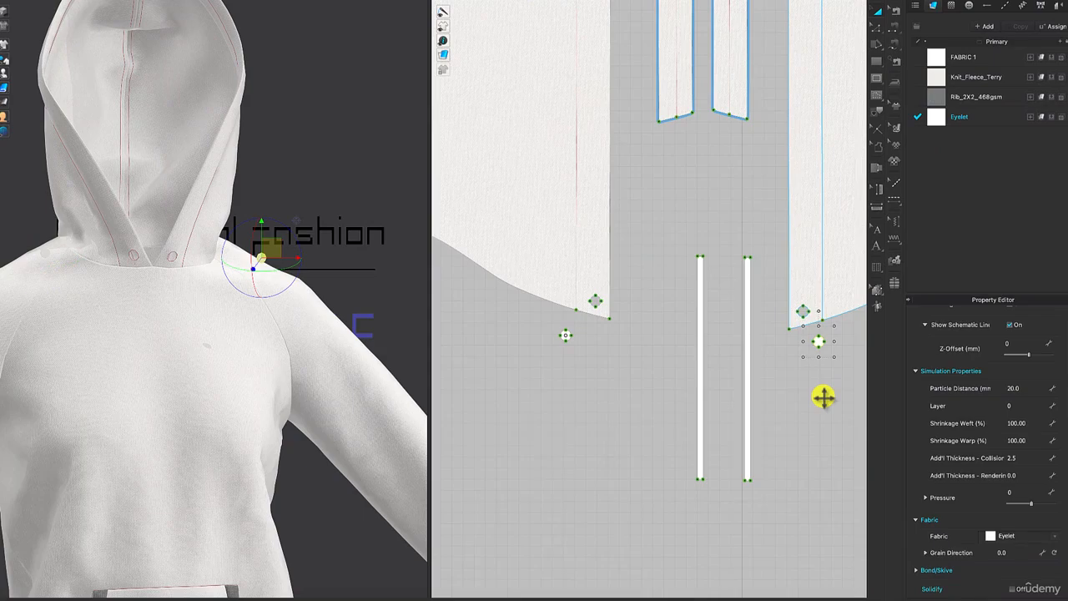
scroll(824, 398, "up", 10)
left_click(959, 118)
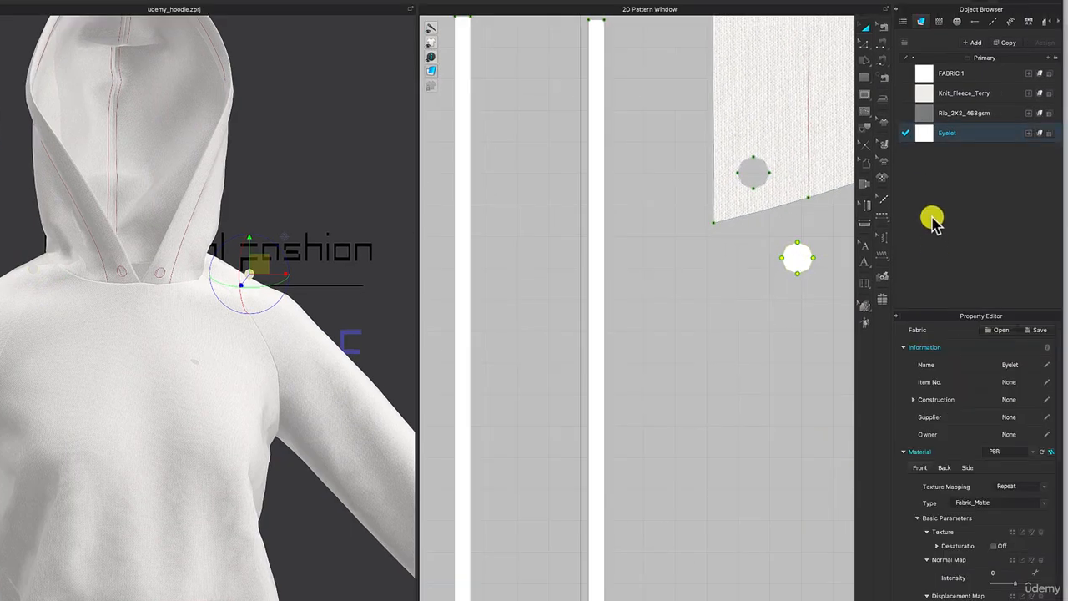
- Sew the outline of each eyelet circle to the round hole in its neighbouring hood panel with Free Sewing
left_click(883, 61)
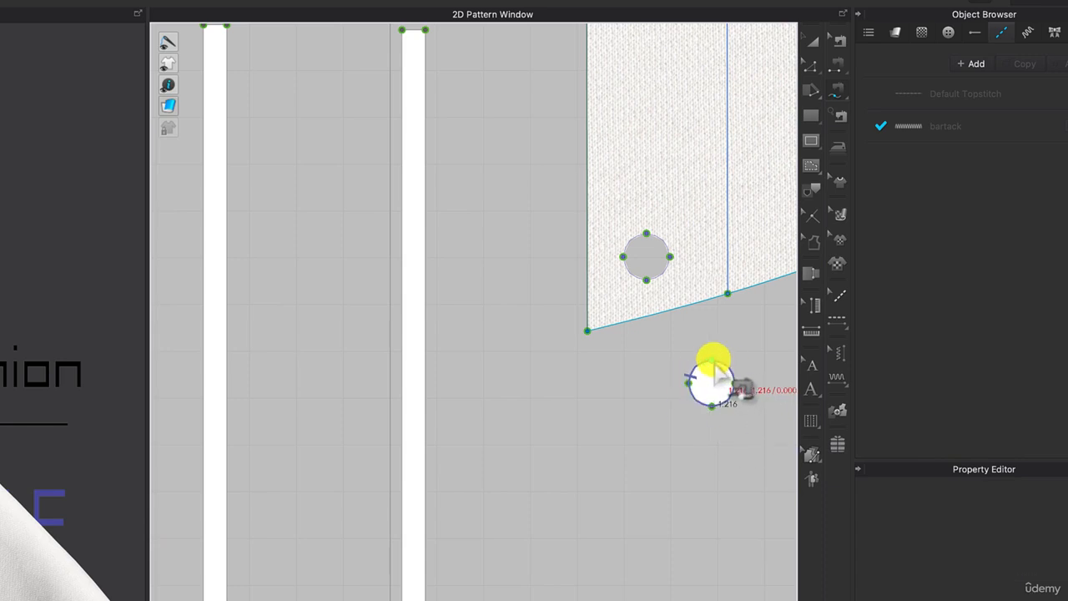
left_click(715, 368)
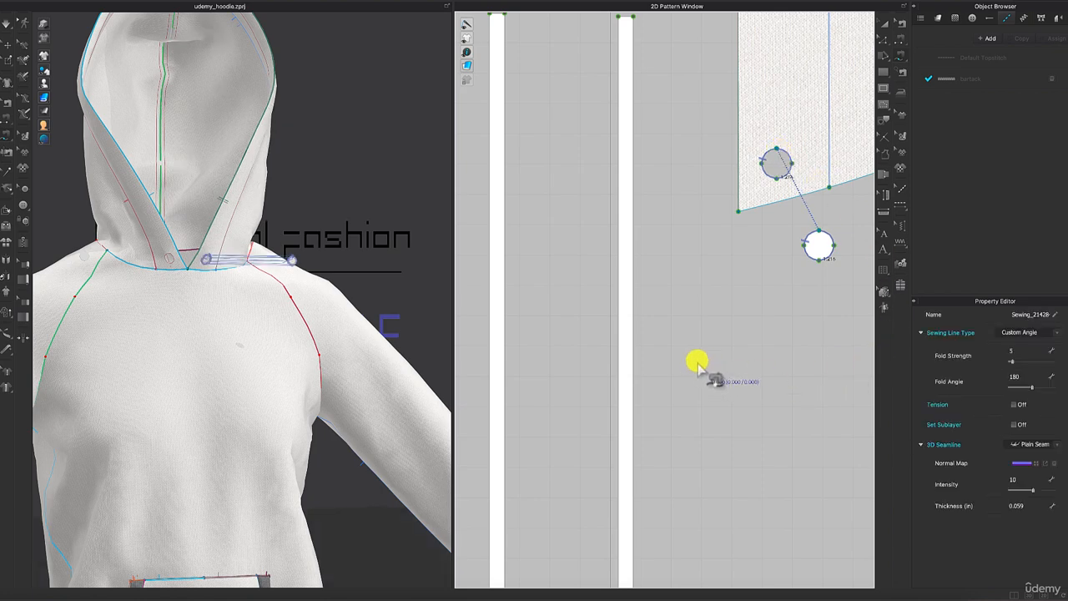
middle_click_drag(557, 356, 958, 379)
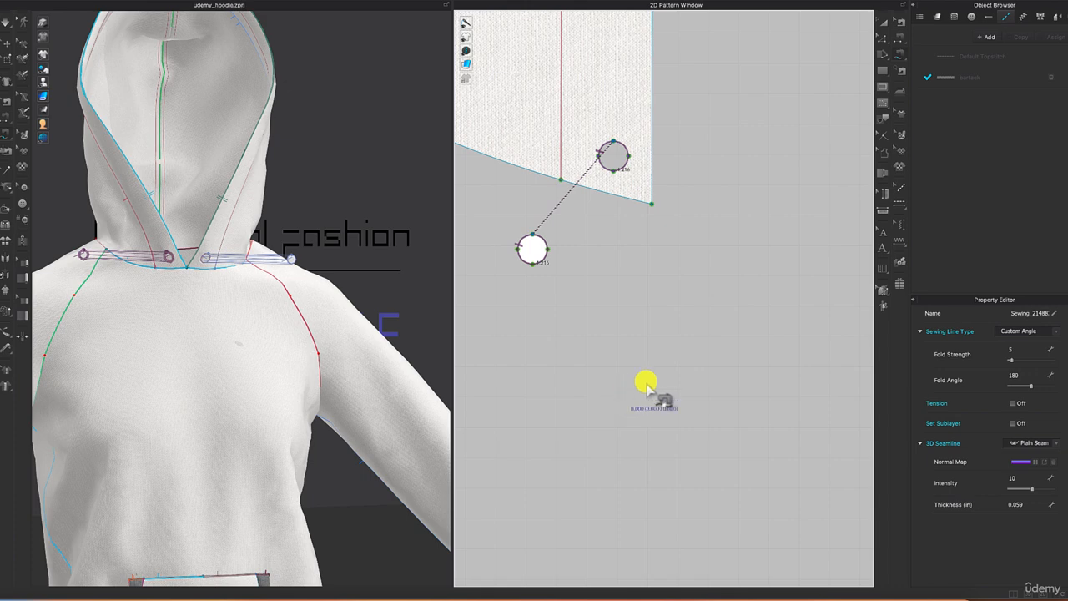
scroll(810, 217, "down", 3)
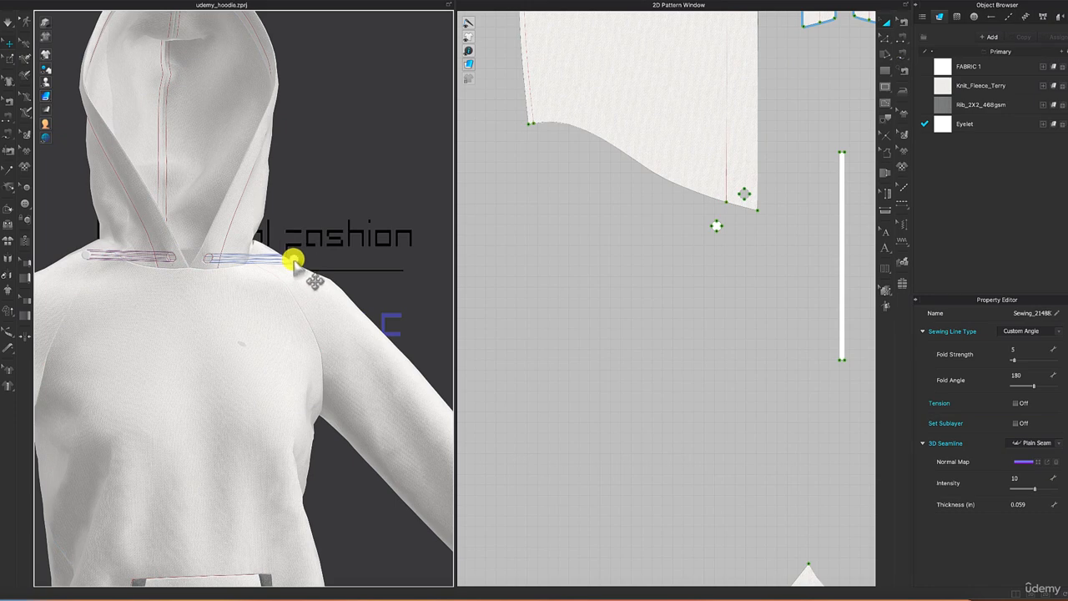
- Place both eyelet circles into their hood holes on the 3D garment with Superimpose (Side)
left_click(294, 262)
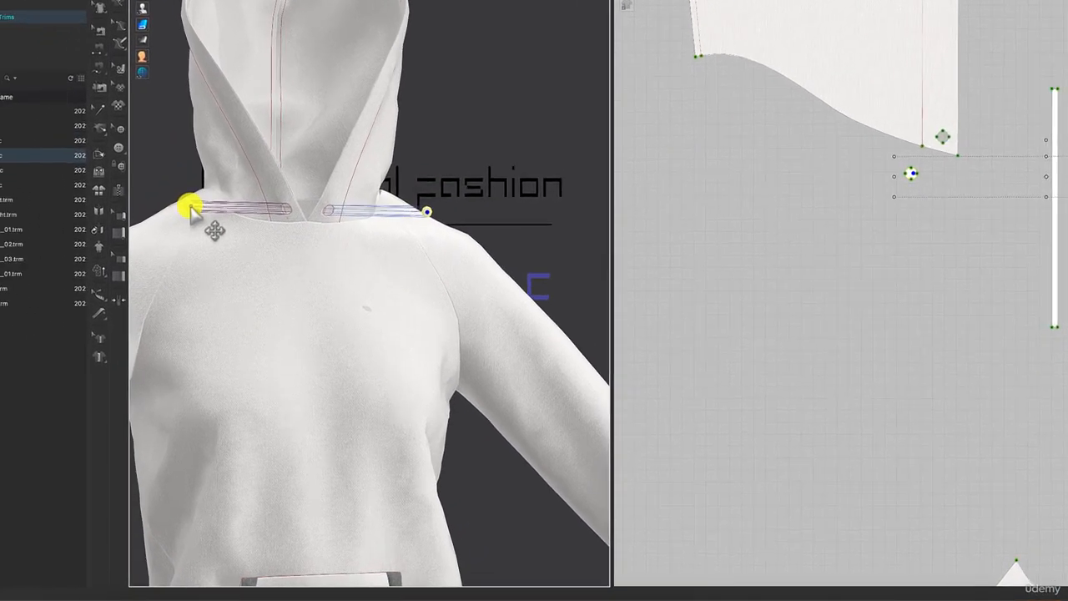
right_click(86, 256)
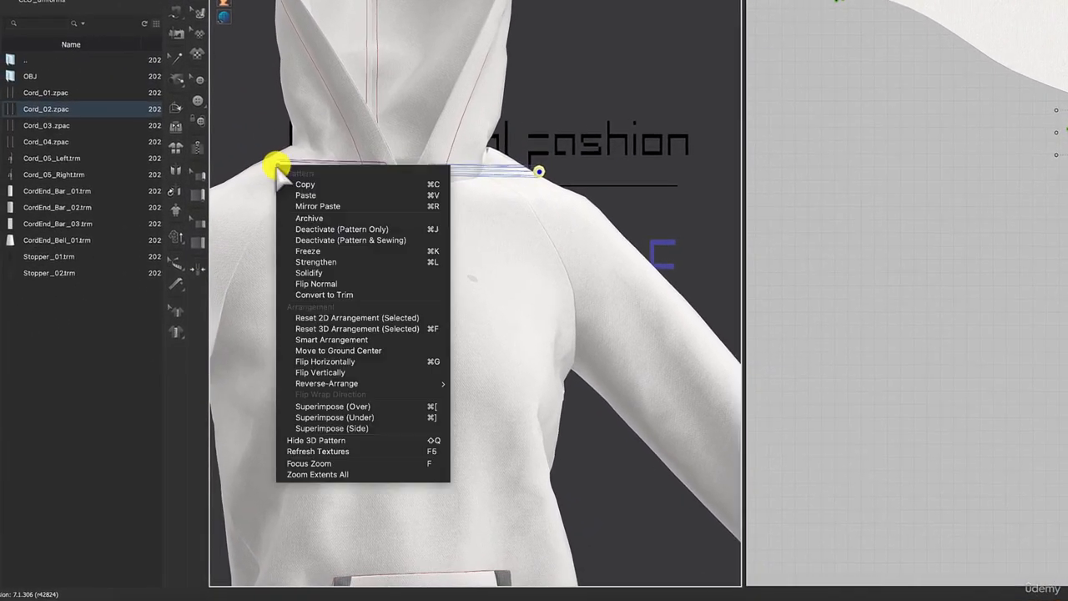
left_click(365, 429)
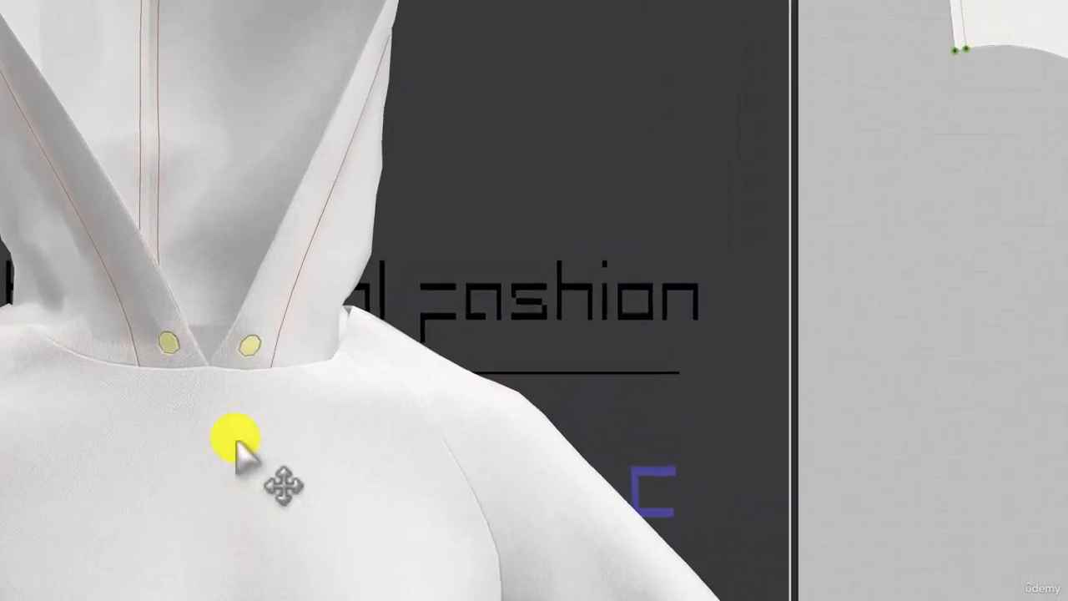
- Make the Eyelet fabric's material transparent and check both eyelet circles on the hood up close
scroll(424, 201, "up", 5)
scroll(197, 421, "up", 5)
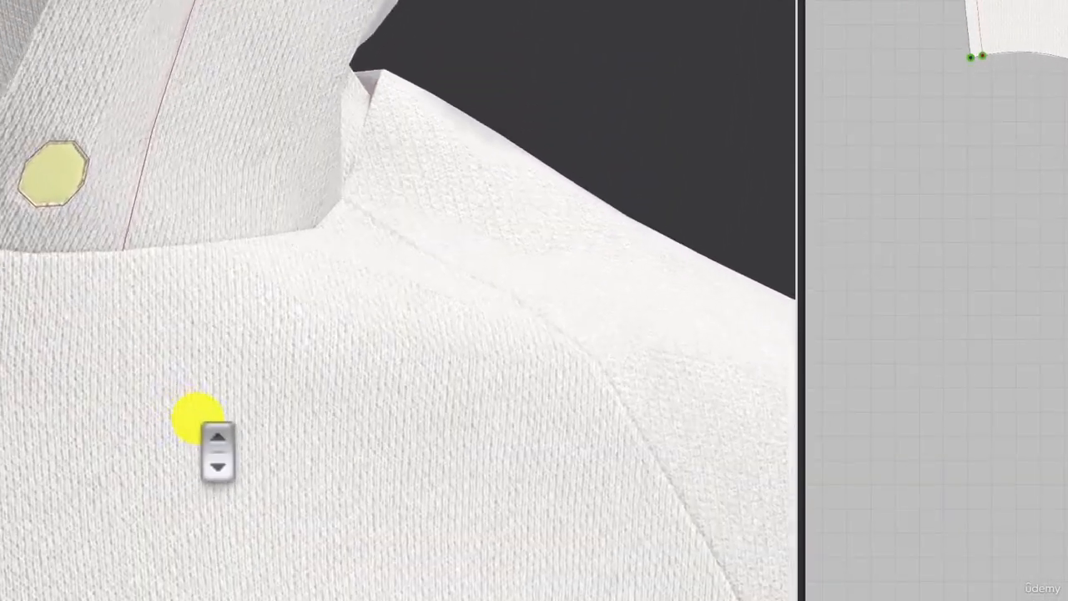
scroll(17, 262, "down", 2)
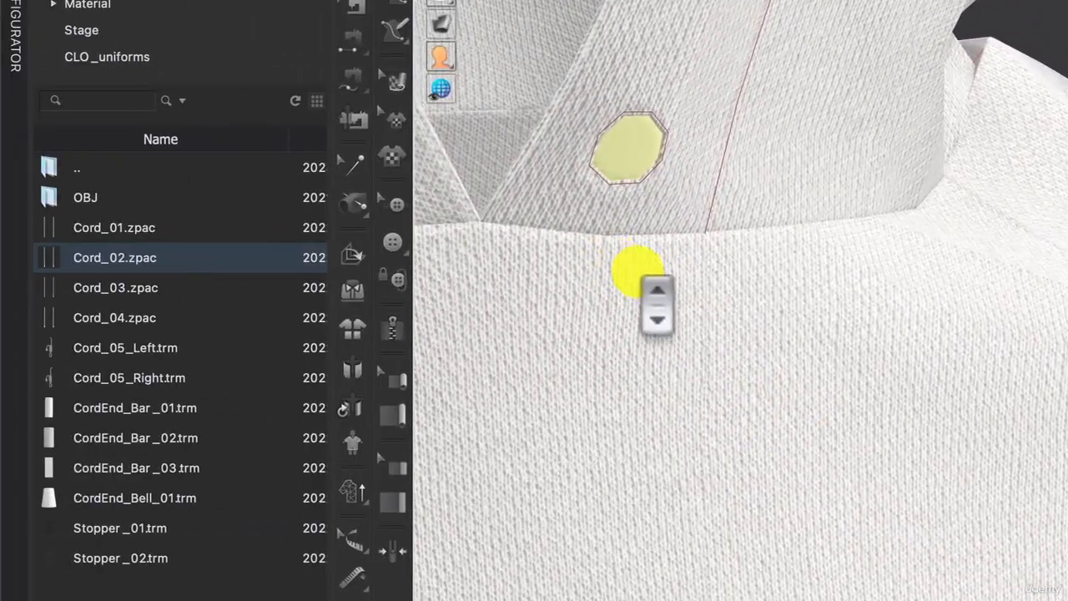
scroll(501, 265, "down", 4)
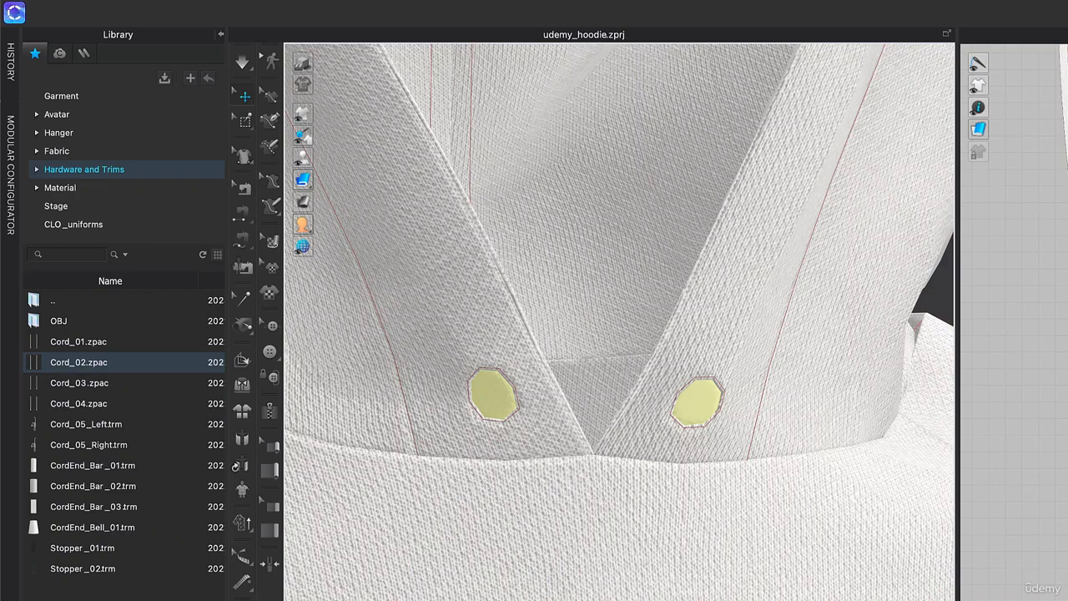
key("z")
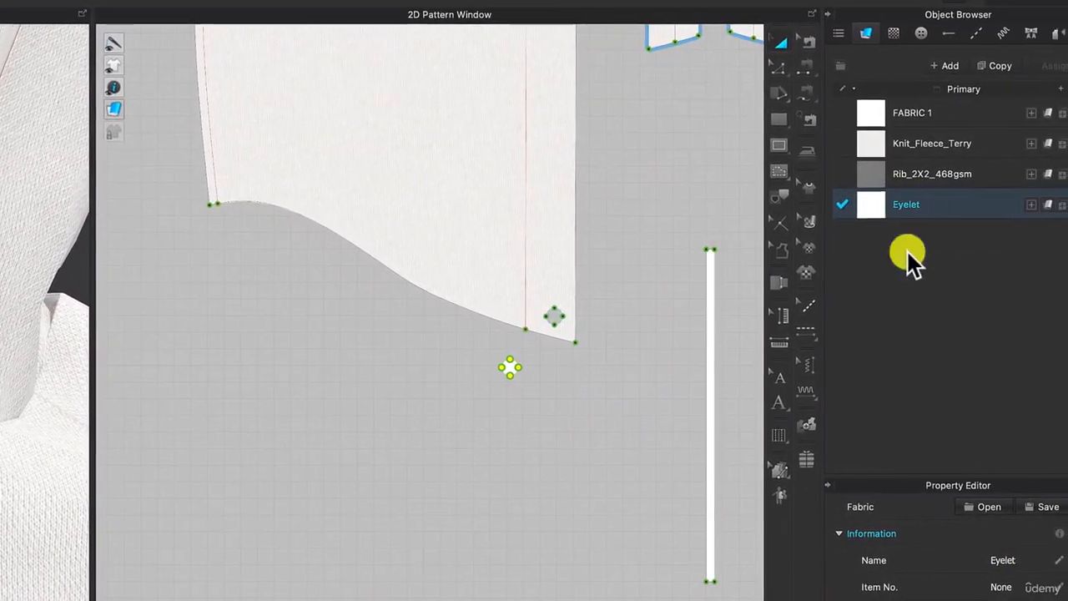
scroll(949, 555, "down", 5)
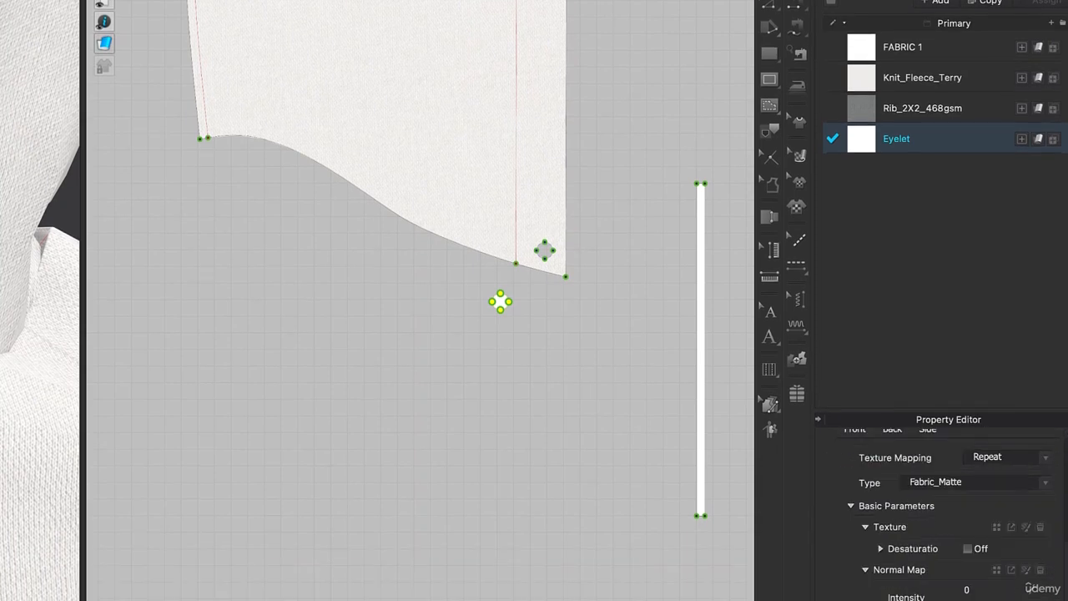
scroll(949, 555, "down", 5)
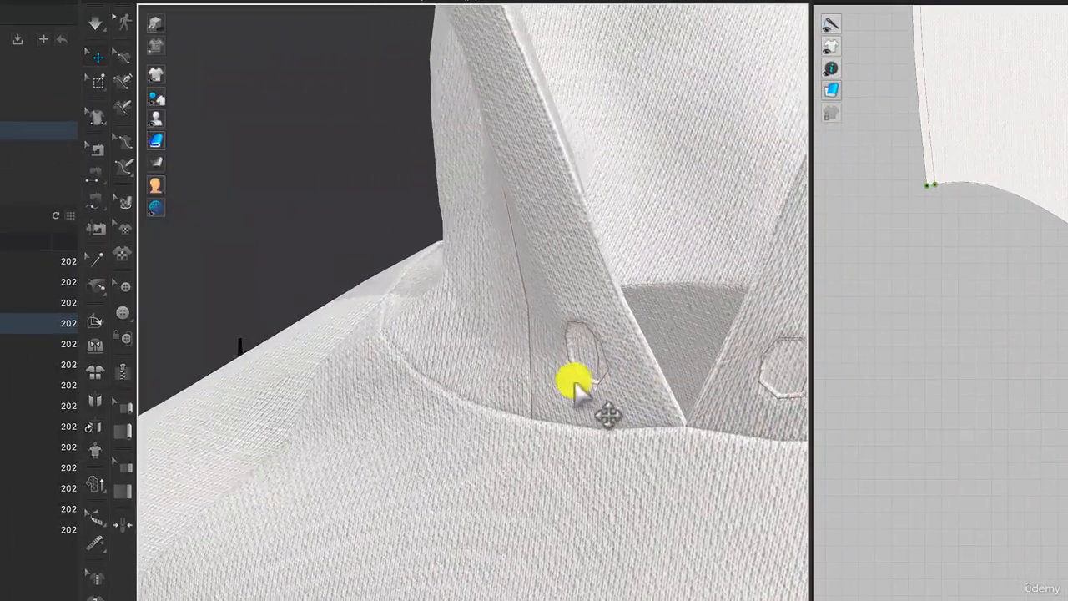
right_click_drag(576, 384, 604, 376)
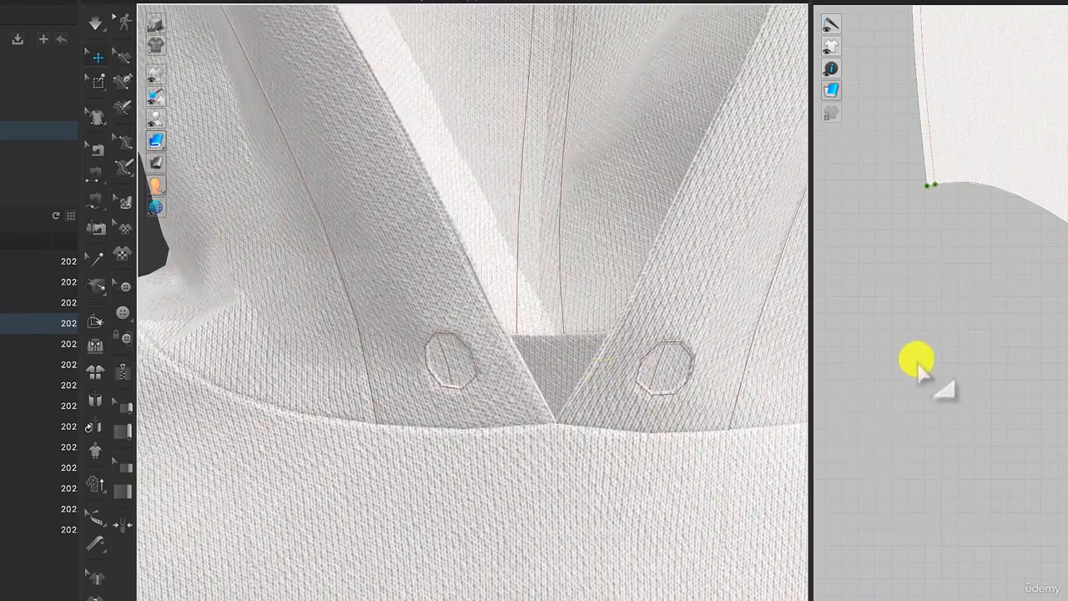
- Load Cord_02.zpac from the Hardware and Trims library into the garment with load type Add and zero translation
scroll(918, 364, "down", 4)
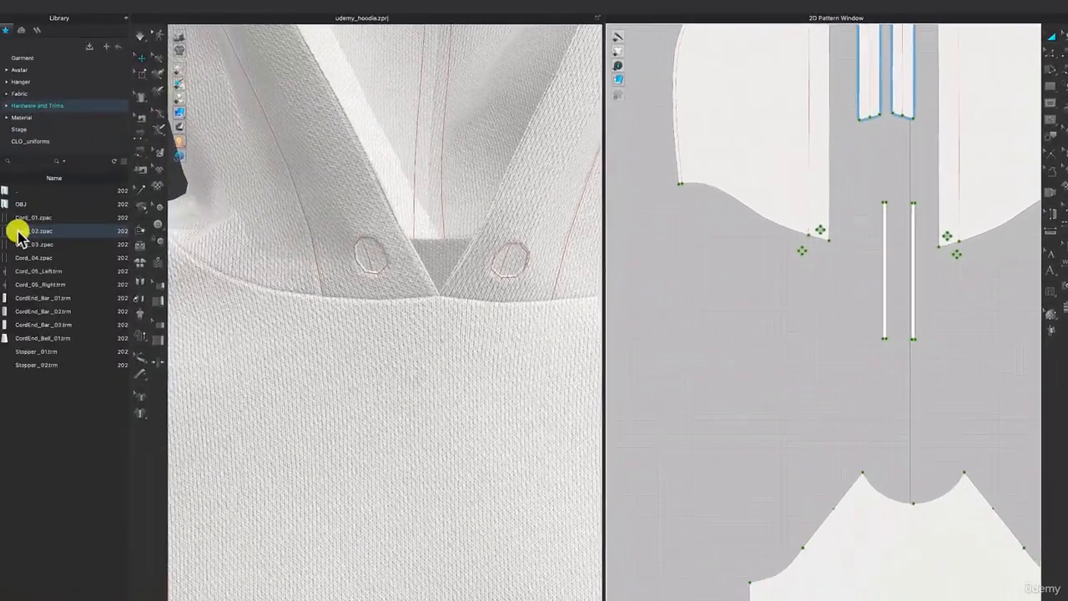
mouse_move(35, 230)
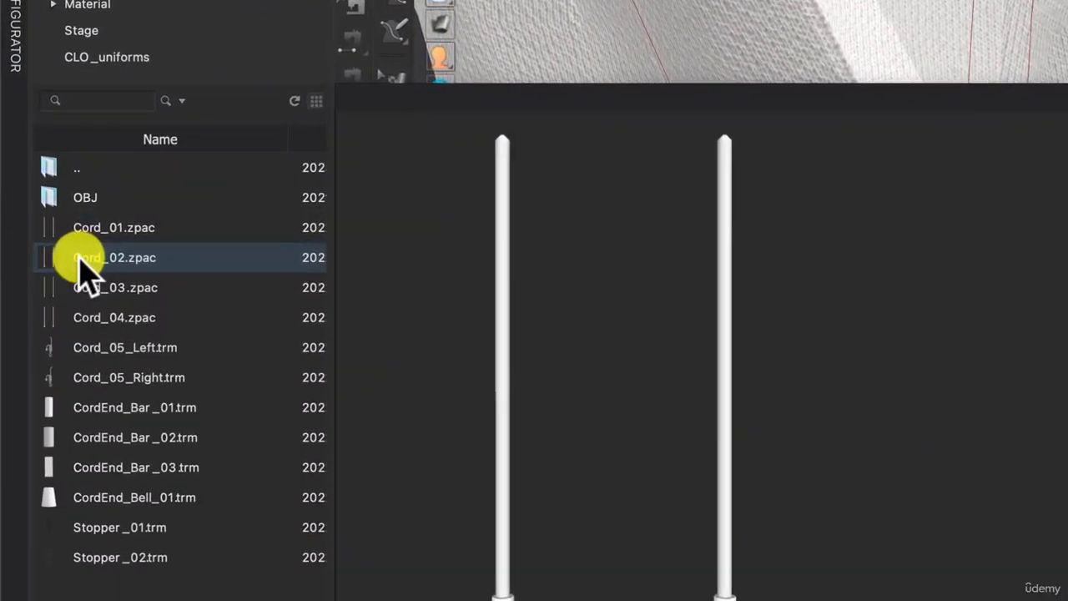
left_click_drag(40, 229, 356, 301)
left_click_drag(814, 426, 811, 424)
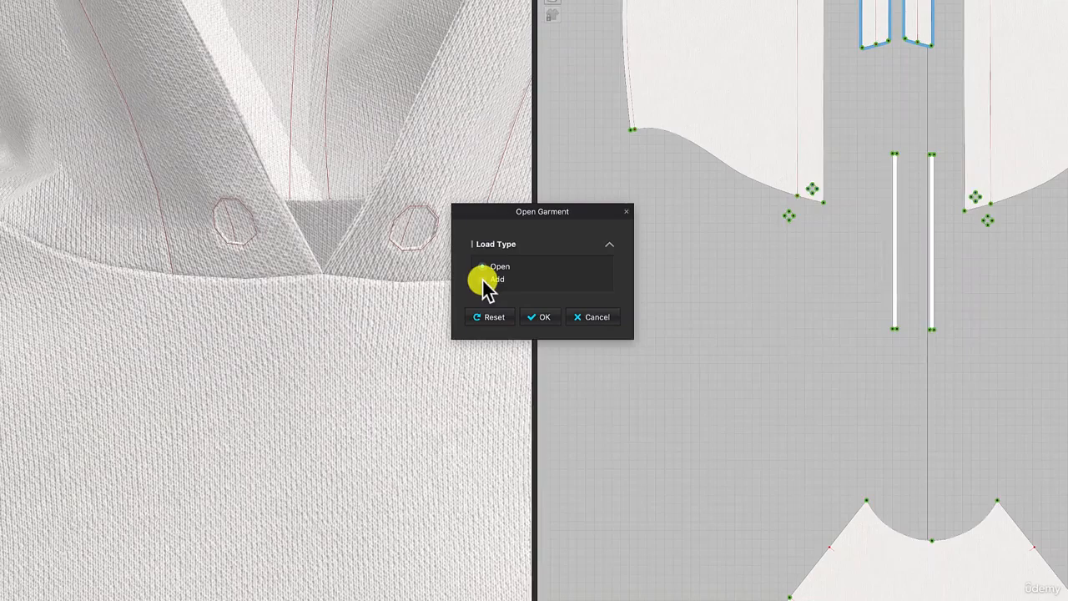
left_click(709, 412)
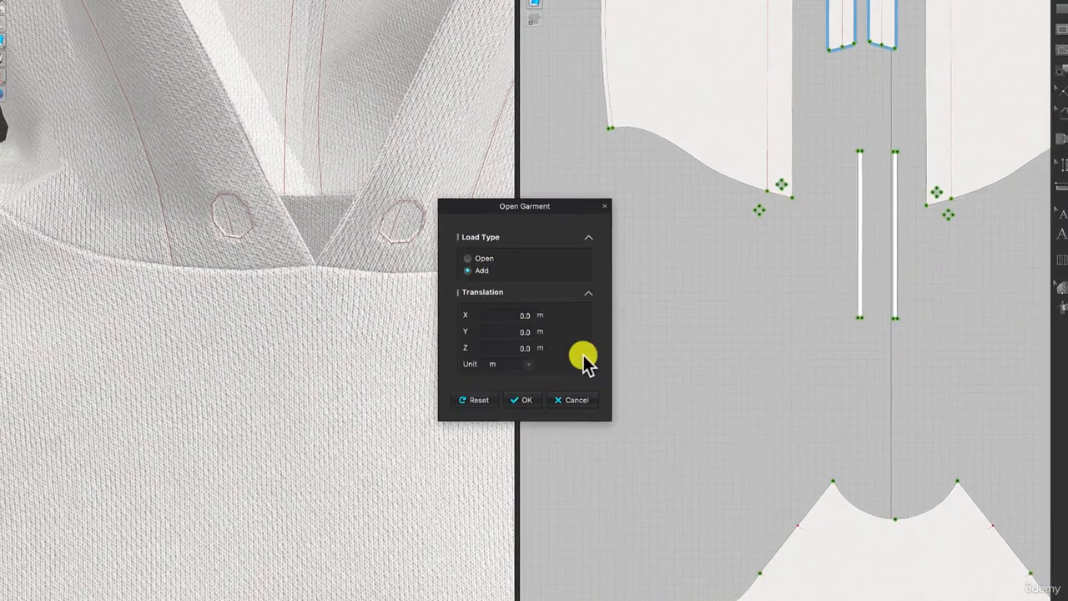
left_click(520, 402)
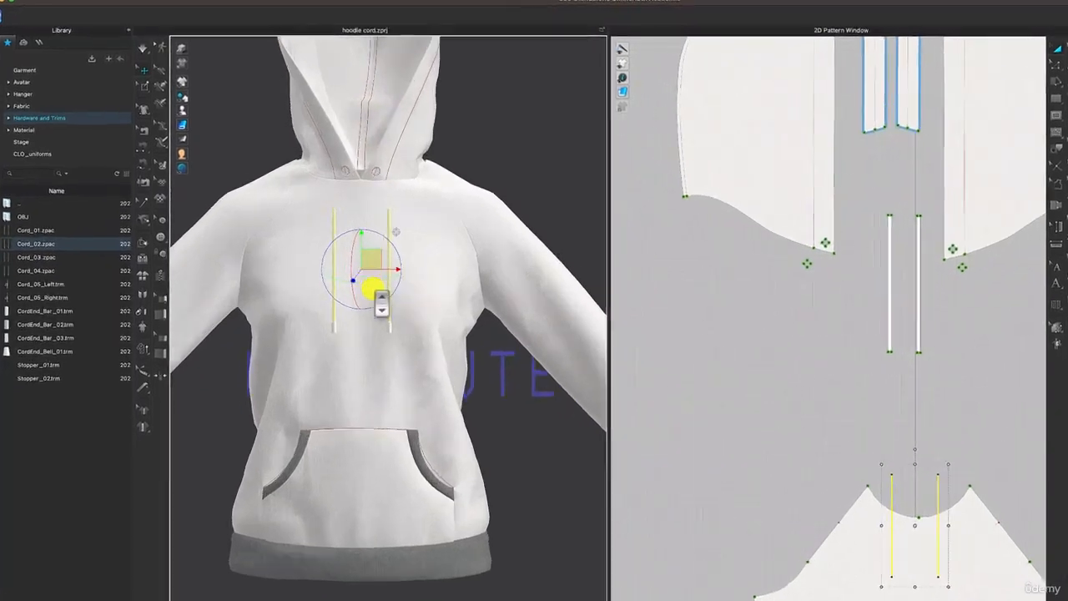
- Move the pair of cords closer to the hoodie's chest and up so their upper ends sit at eyelet height
scroll(401, 325, "up", 5)
scroll(400, 326, "down", 5)
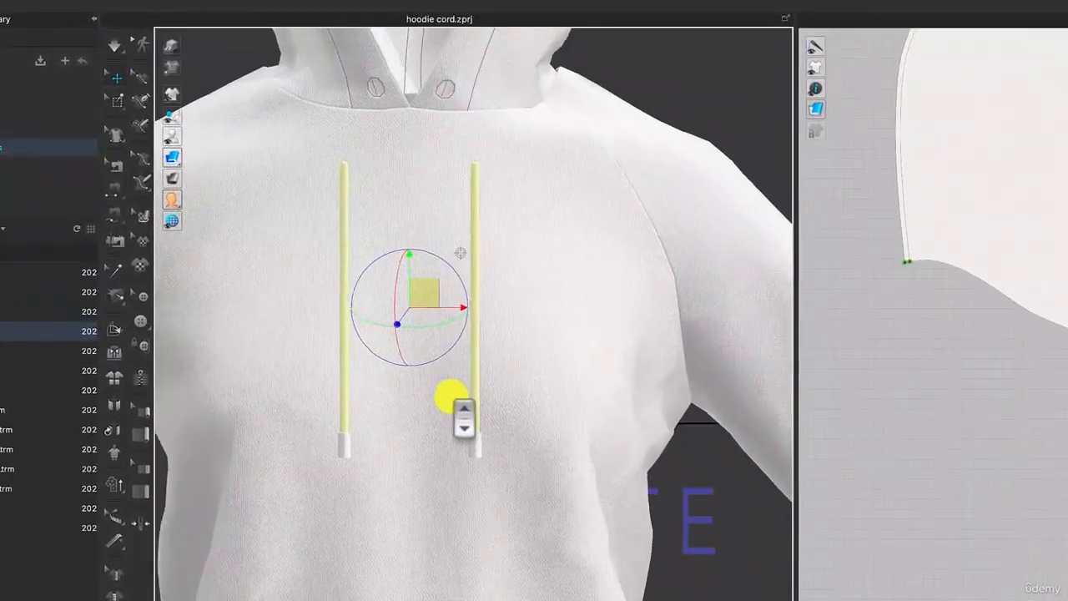
right_click_drag(570, 399, 492, 405)
middle_click_drag(394, 399, 687, 377)
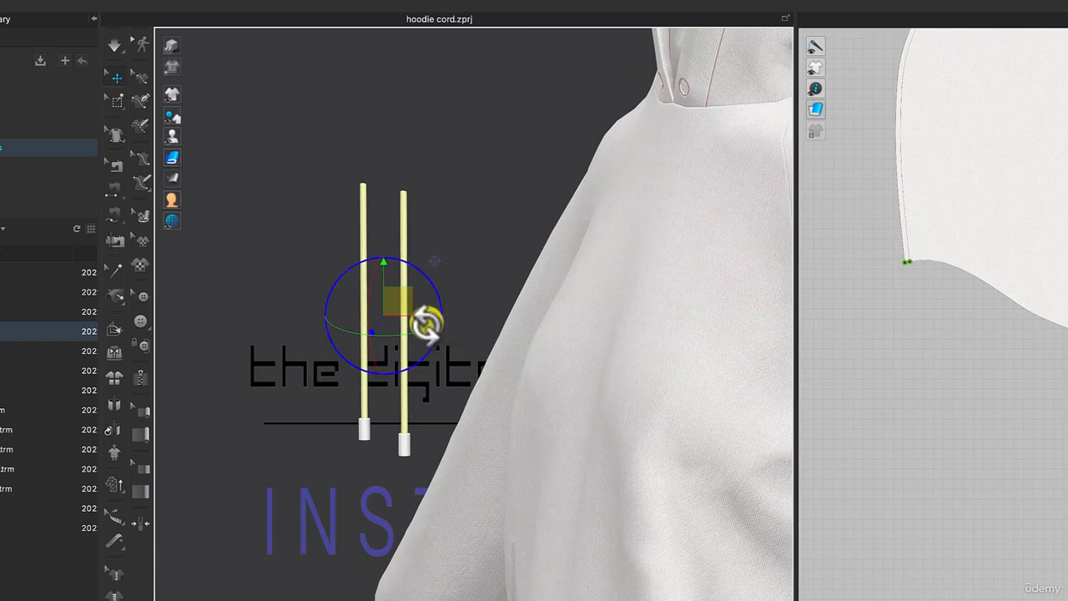
left_click_drag(402, 311, 581, 210)
scroll(577, 276, "up", 4)
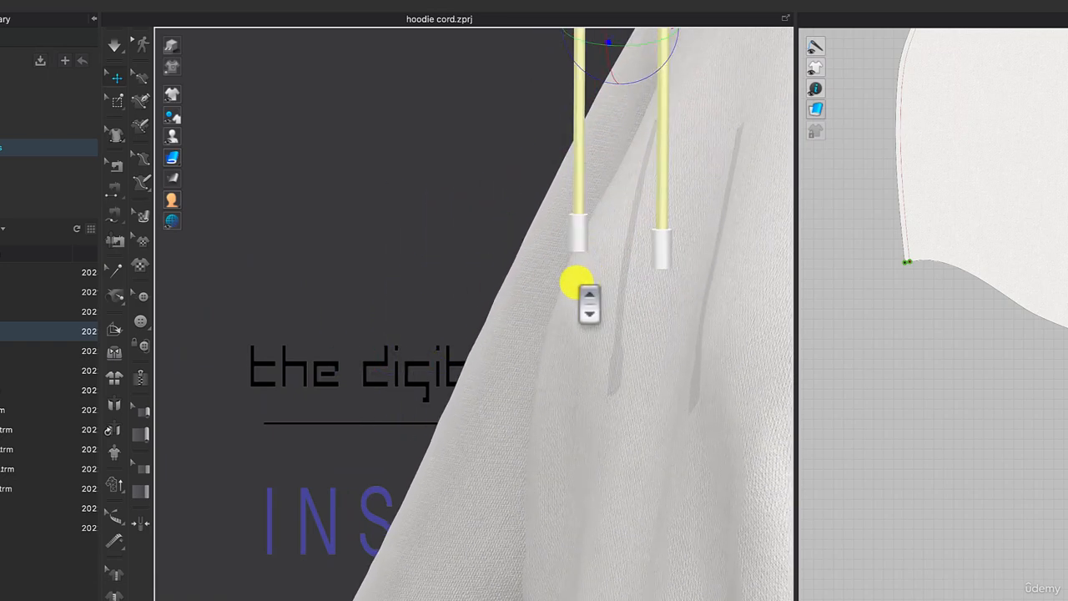
right_click_drag(601, 299, 650, 299)
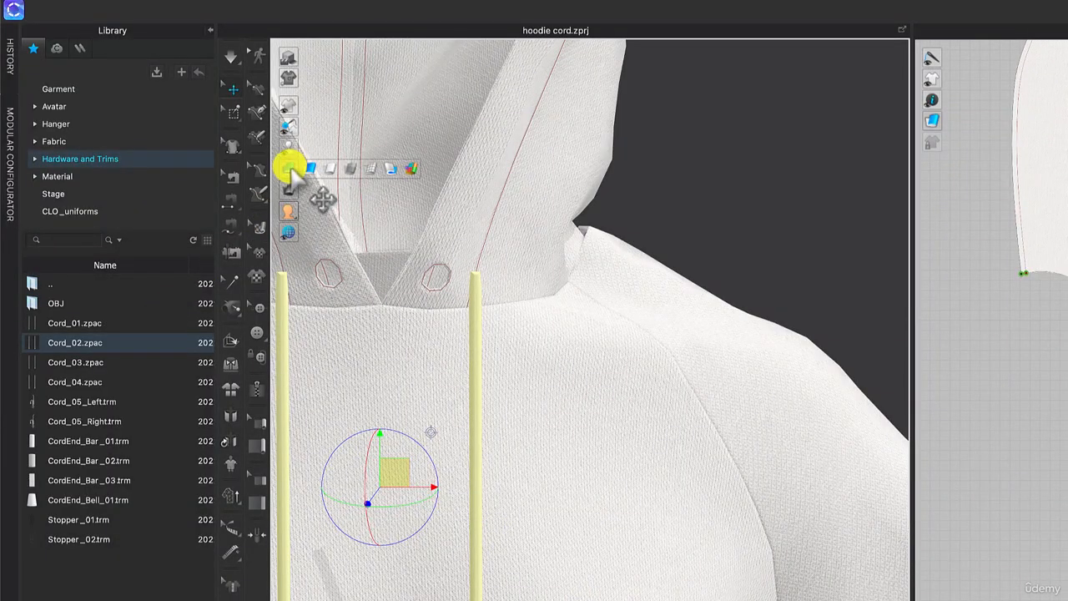
- Inspect the cords against the open hood holes from front and side in the non-thick textured display, and return to the thick textured display
left_click(309, 169)
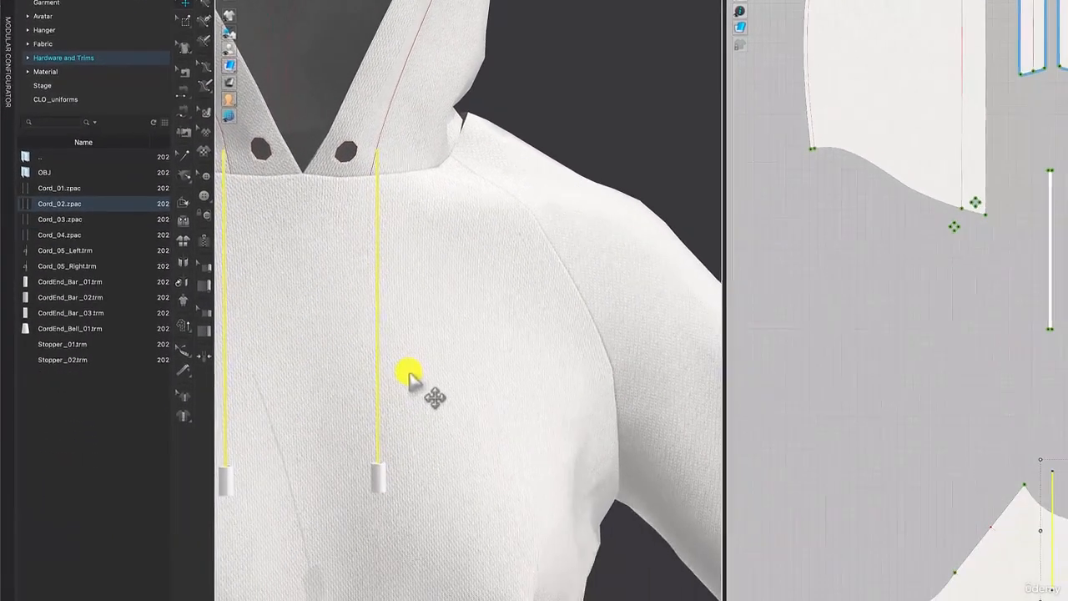
right_click_drag(514, 556, 444, 560)
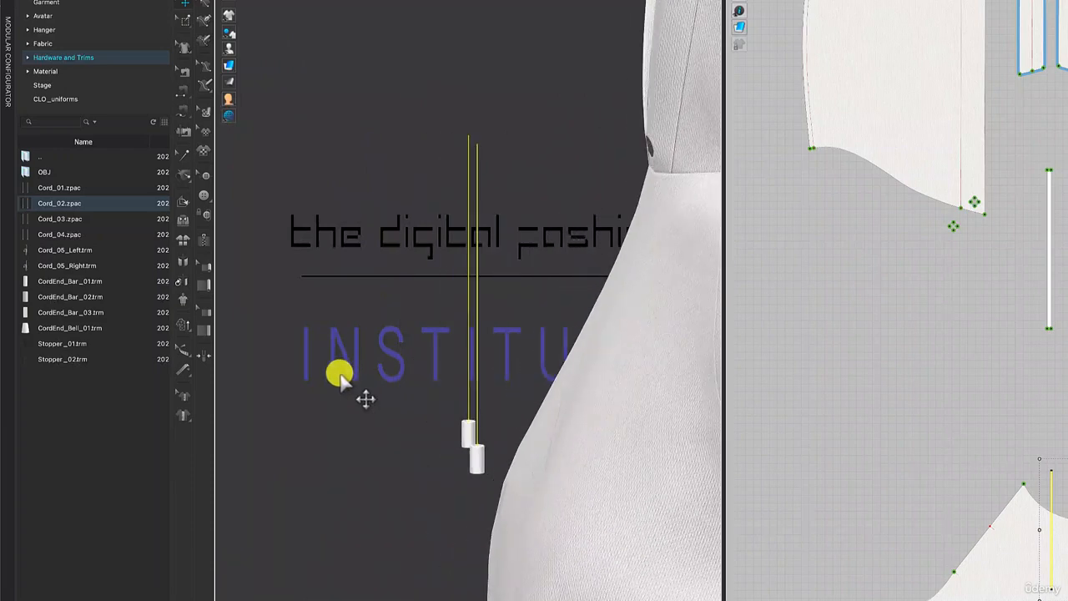
right_click_drag(355, 378, 536, 351)
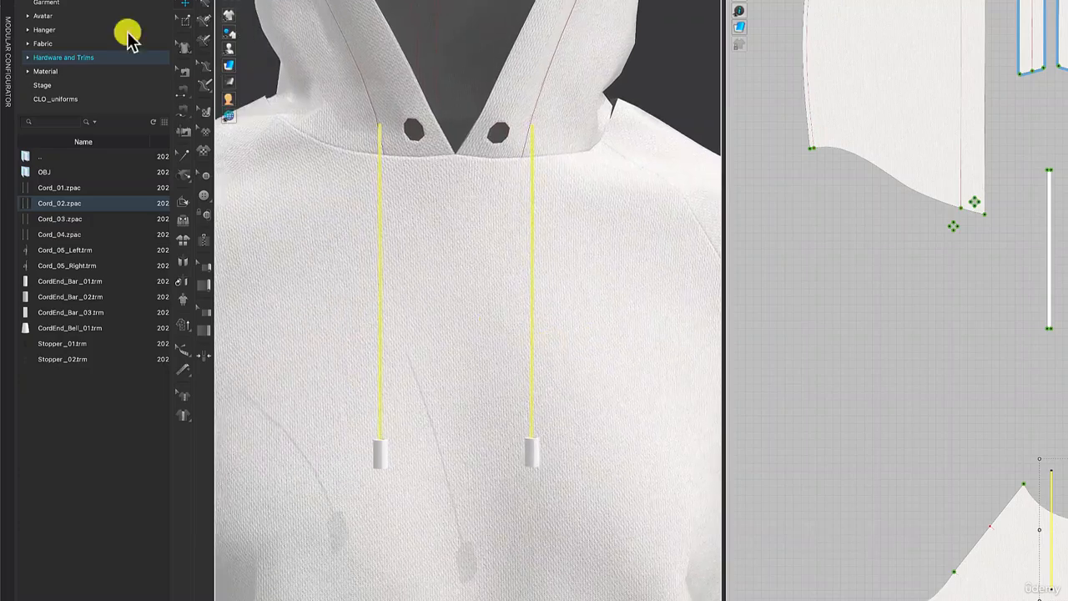
mouse_move(231, 66)
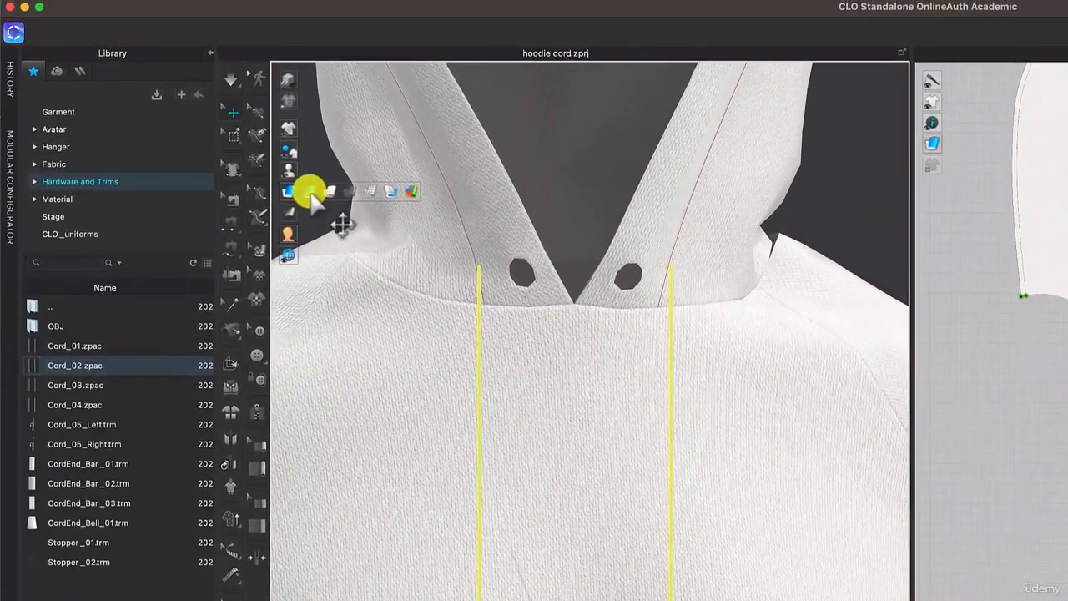
left_click(311, 192)
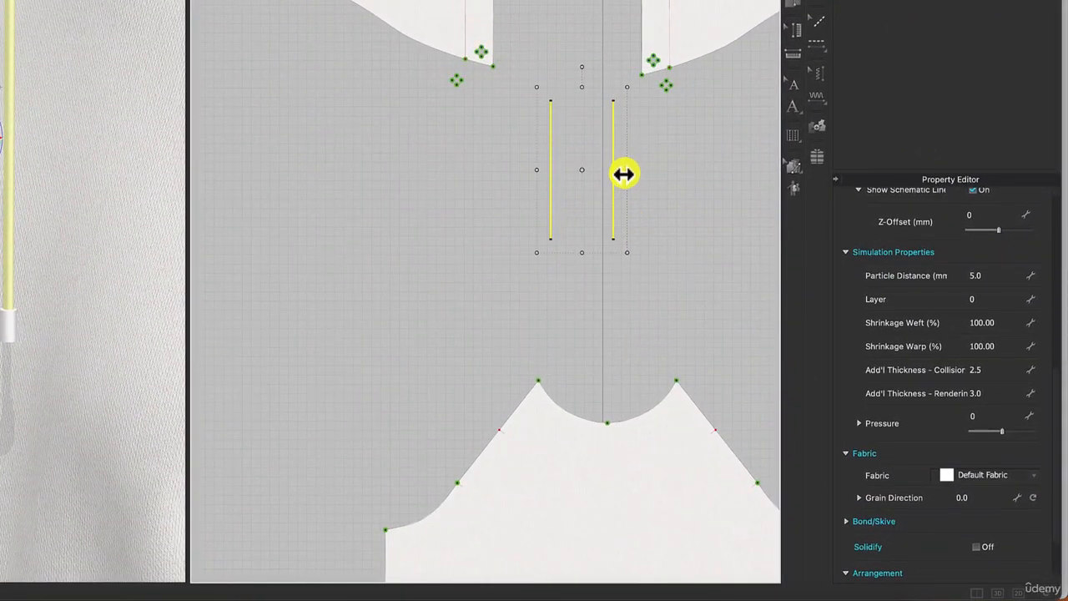
- Draw a short horizontal internal line through the centre of the left hood panel's eyelet circle with Internal Polygon/Line
scroll(625, 173, "up", 5)
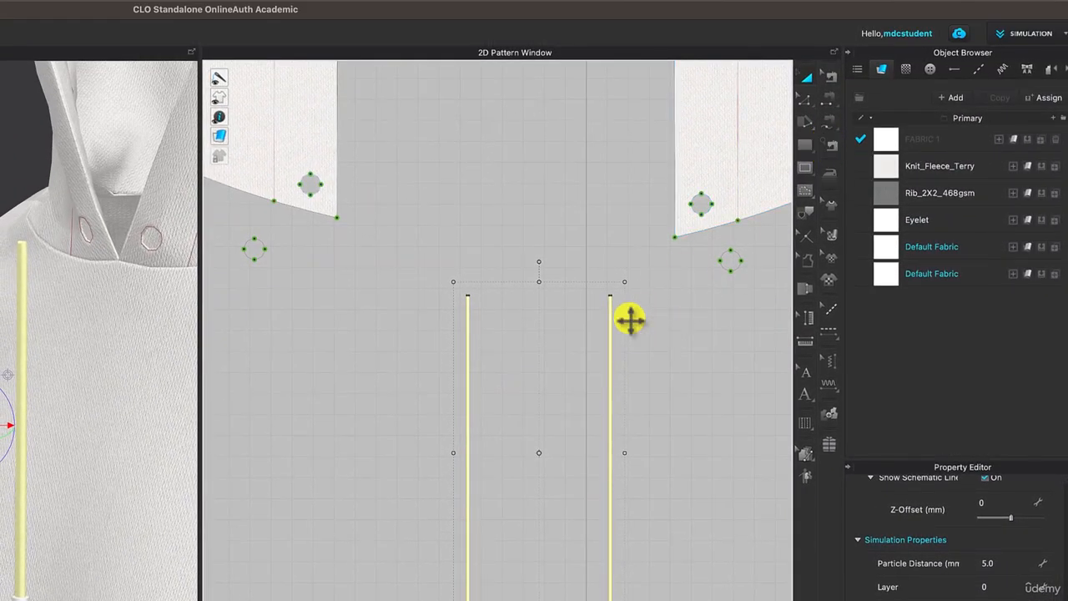
scroll(630, 320, "up", 5)
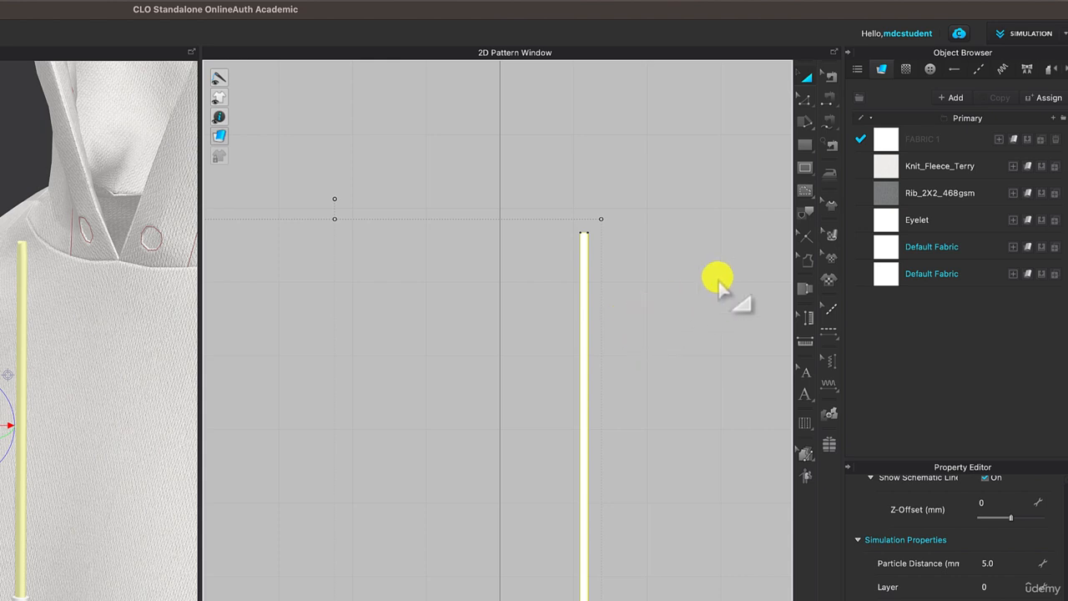
scroll(714, 284, "down", 3)
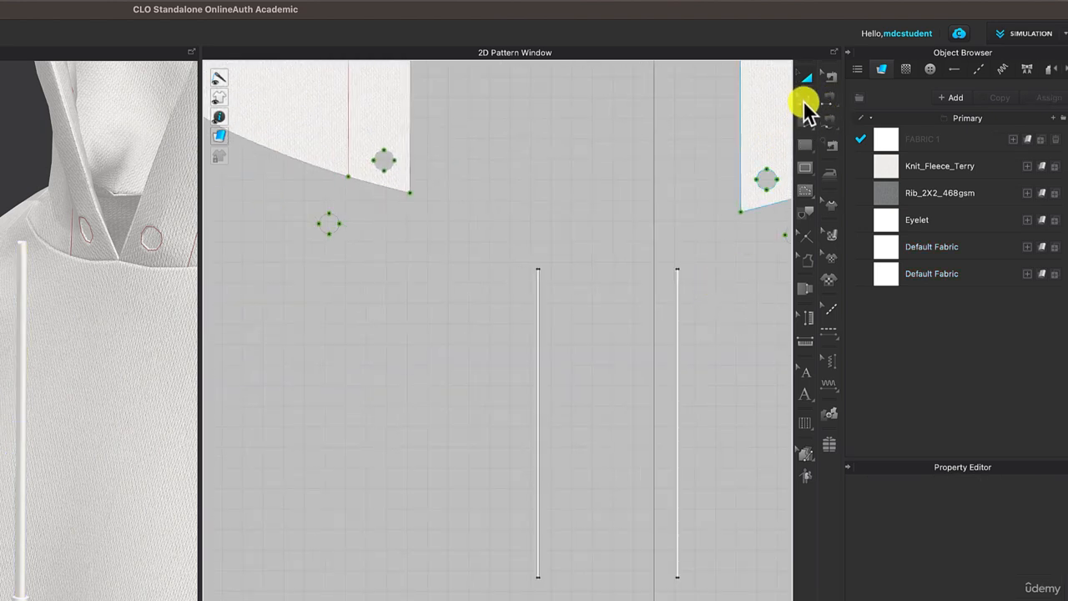
left_click(804, 160)
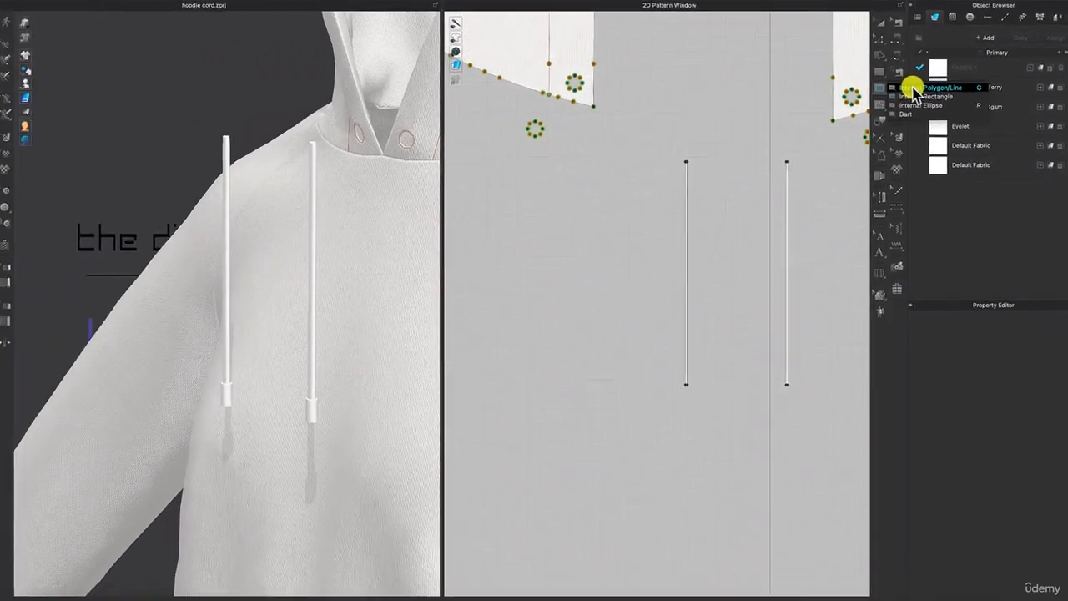
left_click(843, 126)
scroll(535, 141, "up", 5)
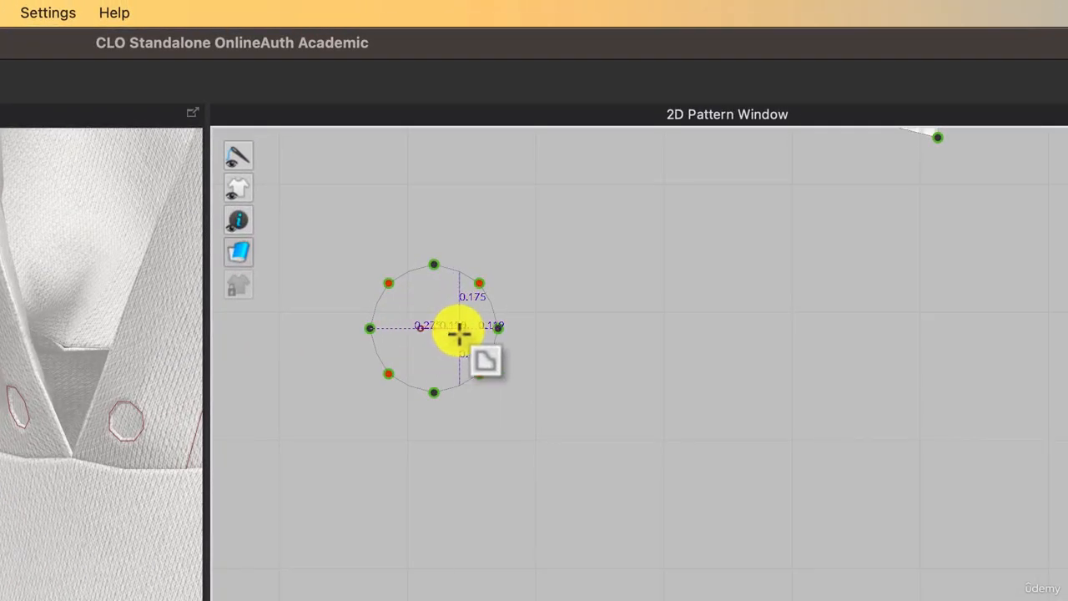
double_click(455, 335)
scroll(903, 574, "down", 5)
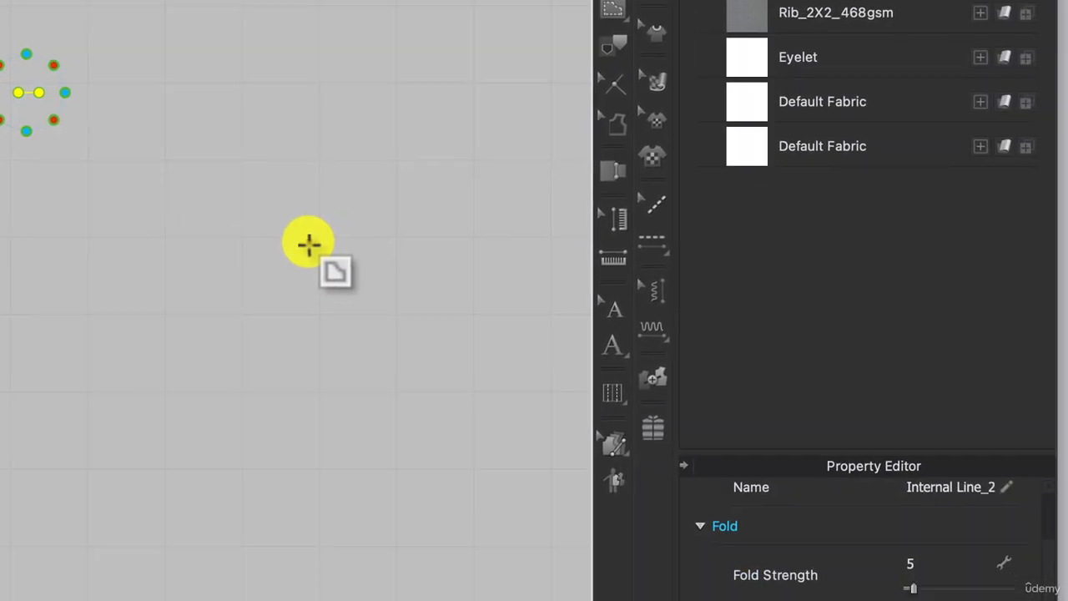
- Draw a short horizontal internal line about 0.135 in long through the centre of the right hood panel's eyelet circle
middle_click_drag(901, 574, 376, 600)
scroll(417, 405, "down", 6)
middle_click_drag(429, 408, 40, 404)
scroll(167, 375, "up", 6)
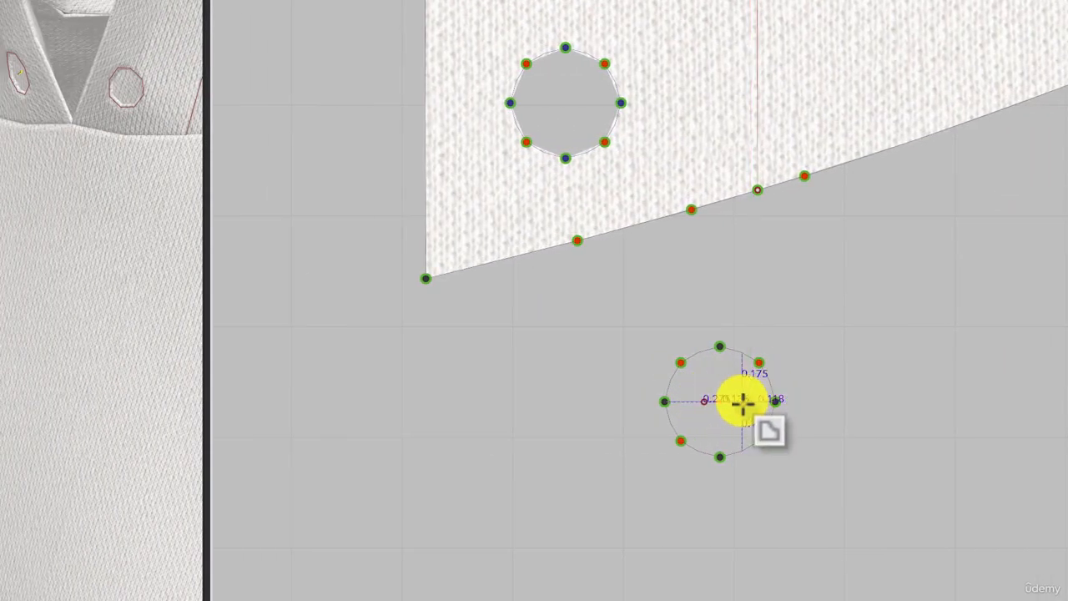
left_click(743, 403)
scroll(526, 581, "down", 3)
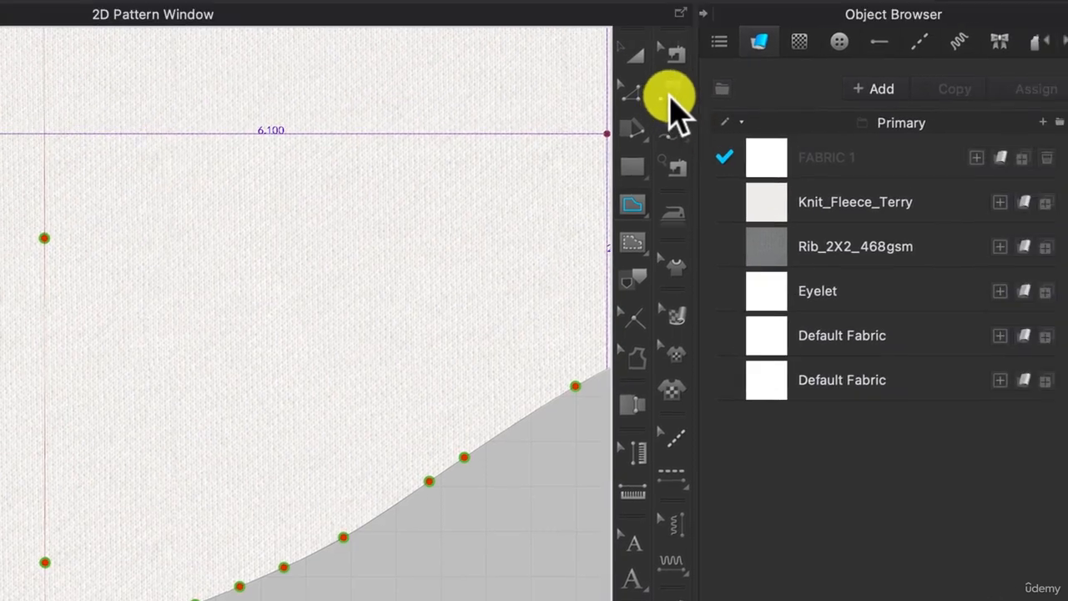
- Sew the internal line in the right eyelet circle to the top edge of the right cord pattern with Segment Sewing
left_click(669, 96)
scroll(162, 439, "up", 5)
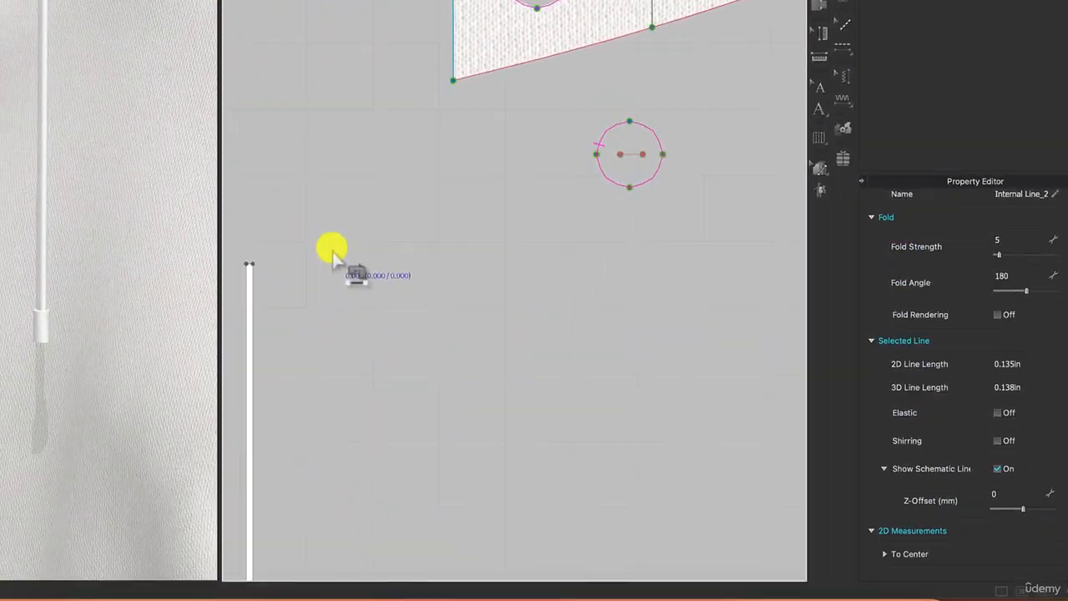
middle_click_drag(334, 260, 498, 269)
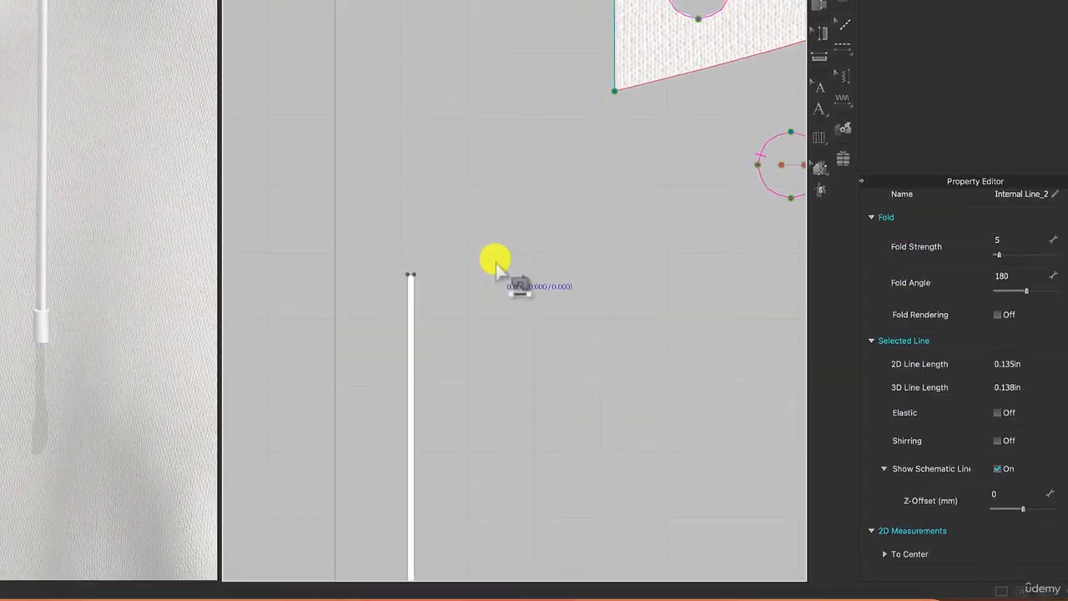
left_click(410, 275)
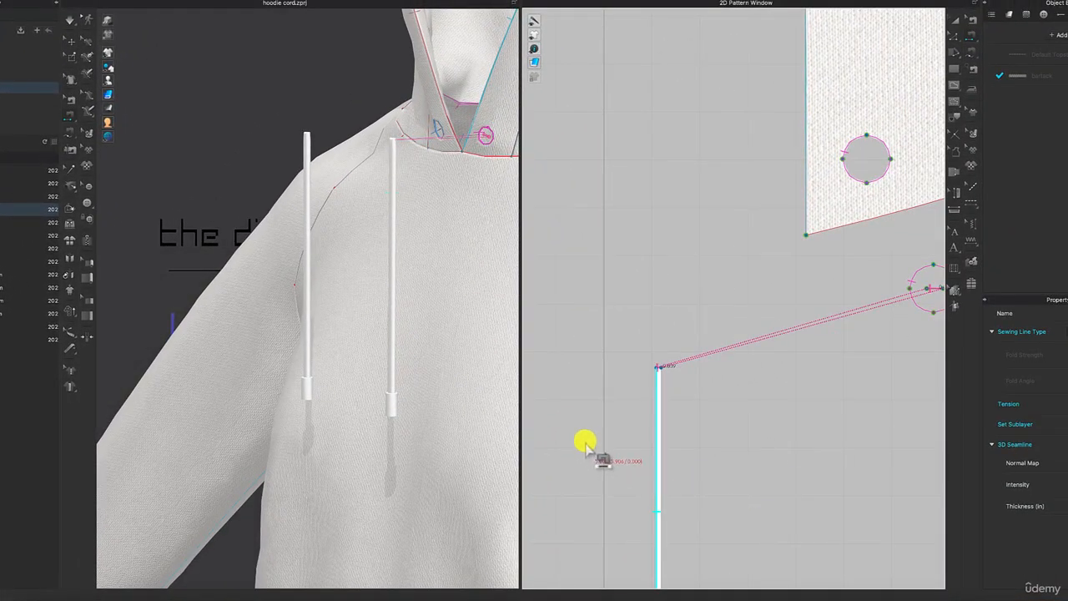
- Sew the top edge of the left cord pattern to the internal line in the left eyelet circle
middle_click_drag(586, 445, 1019, 449)
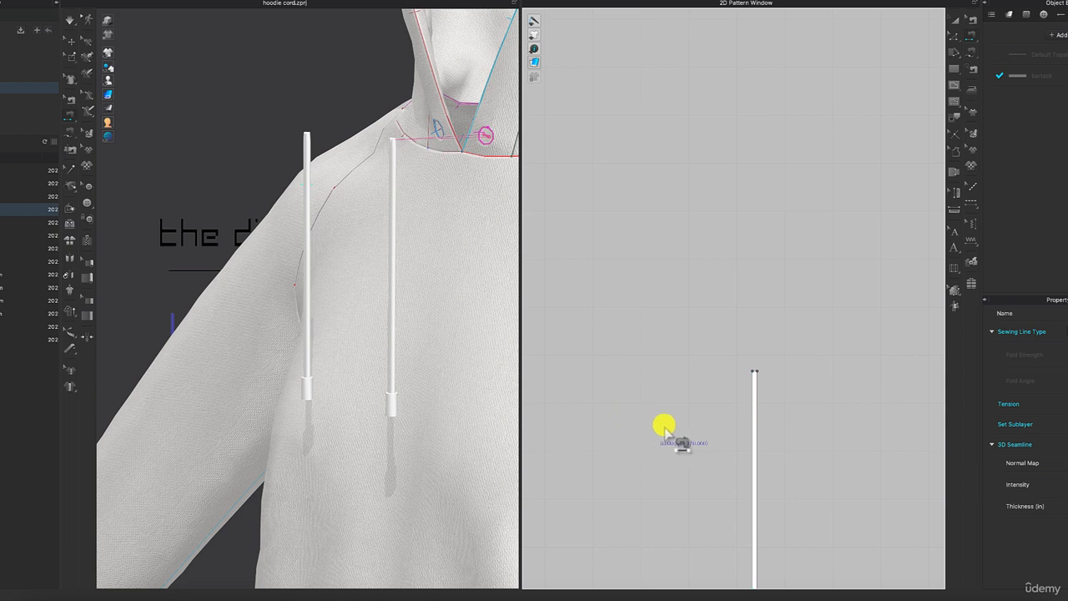
middle_click_drag(651, 433, 813, 443)
scroll(813, 443, "down", 3)
scroll(886, 409, "up", 2)
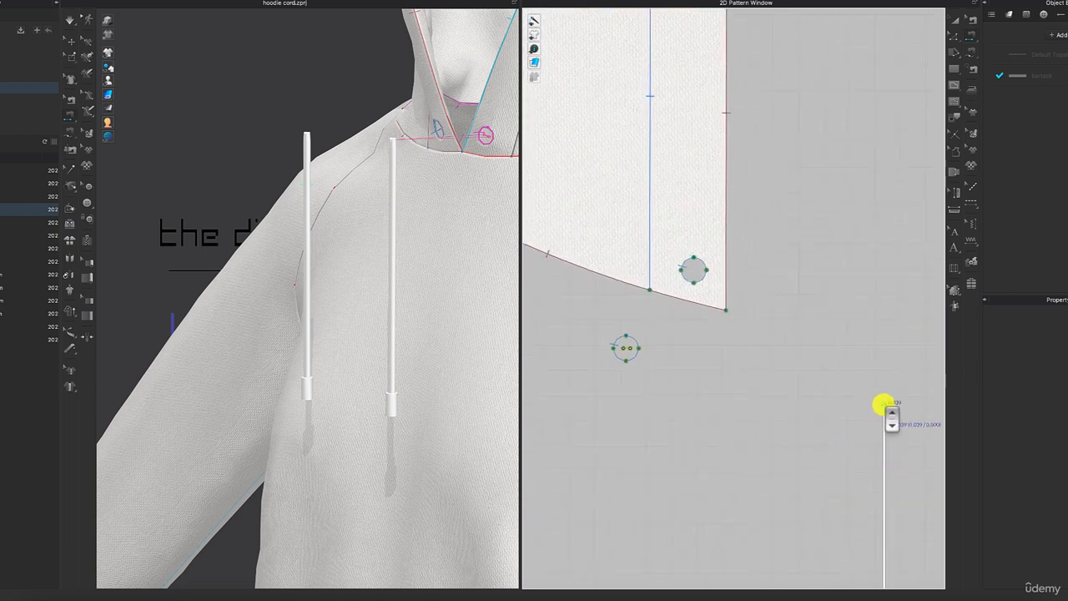
scroll(886, 409, "up", 1)
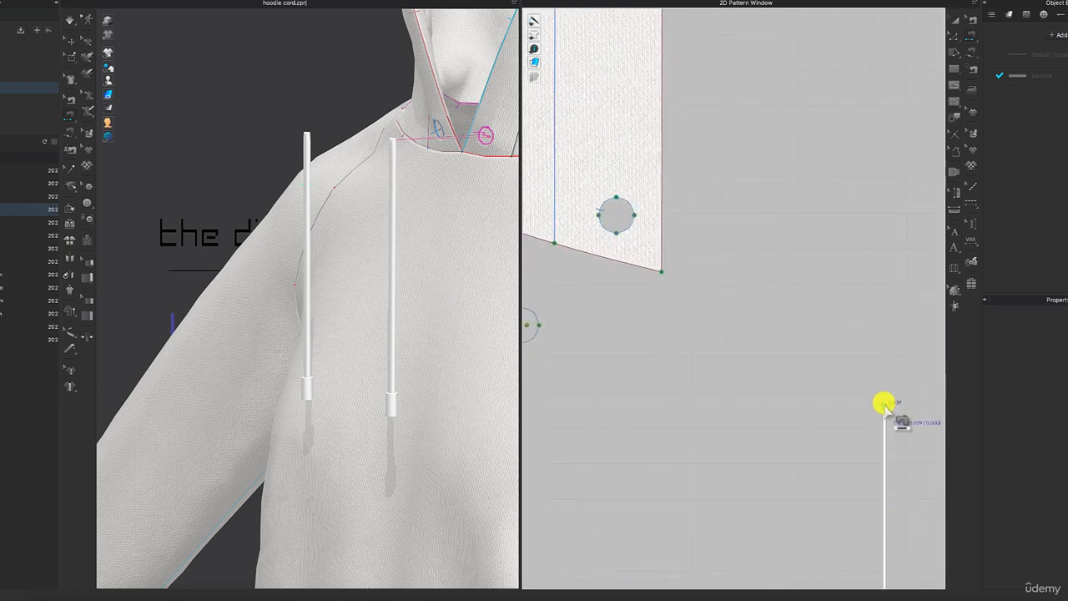
left_click(885, 405)
middle_click_drag(570, 358, 681, 376)
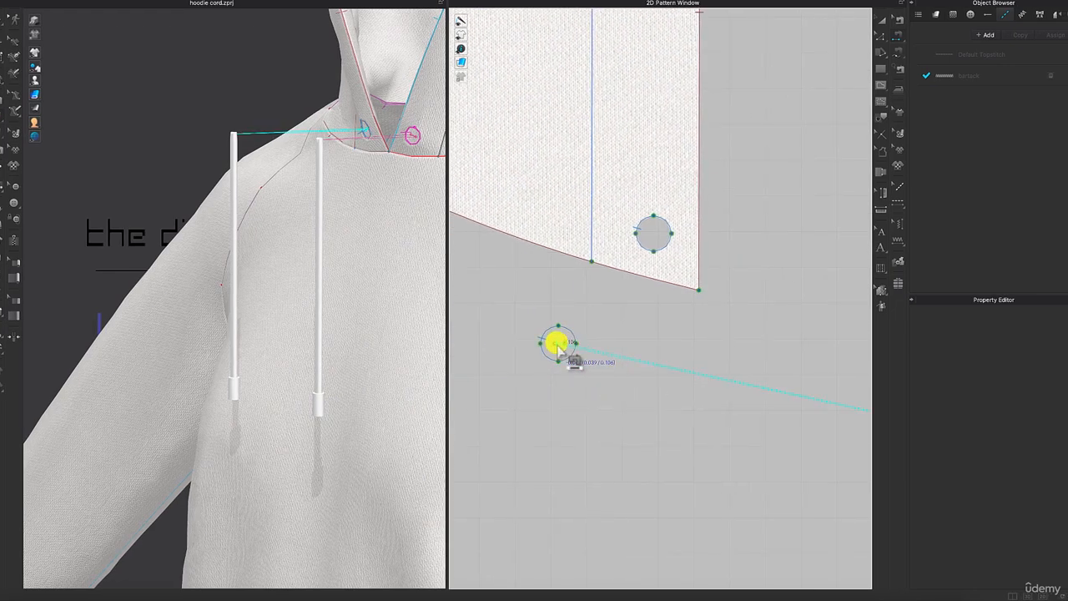
left_click(558, 346)
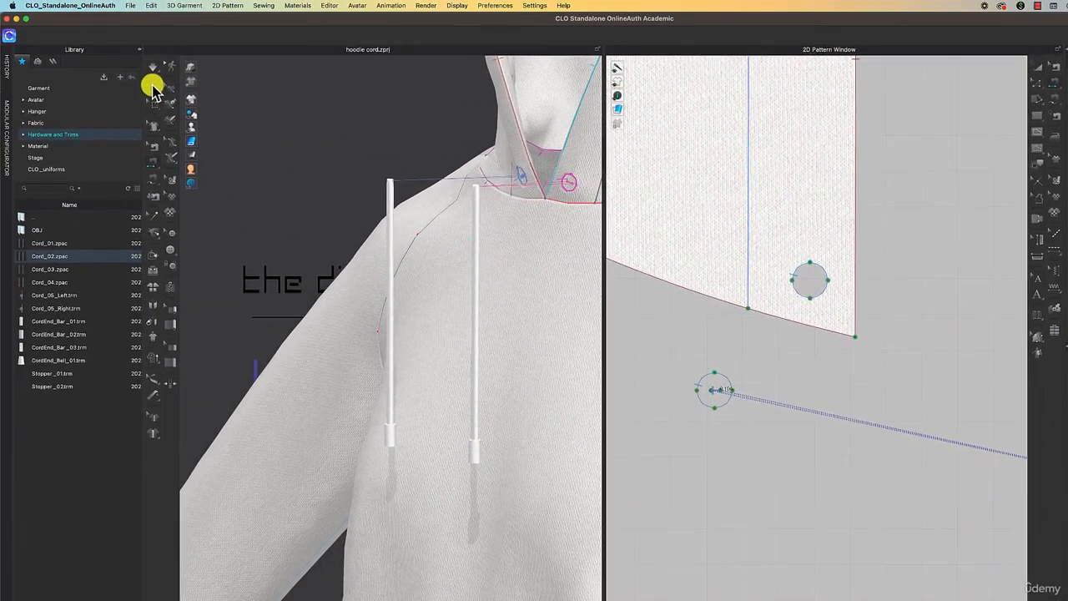
- Start the Button tool and change the default button's shape to an open ring
left_click(154, 88)
right_click_drag(336, 178, 375, 178)
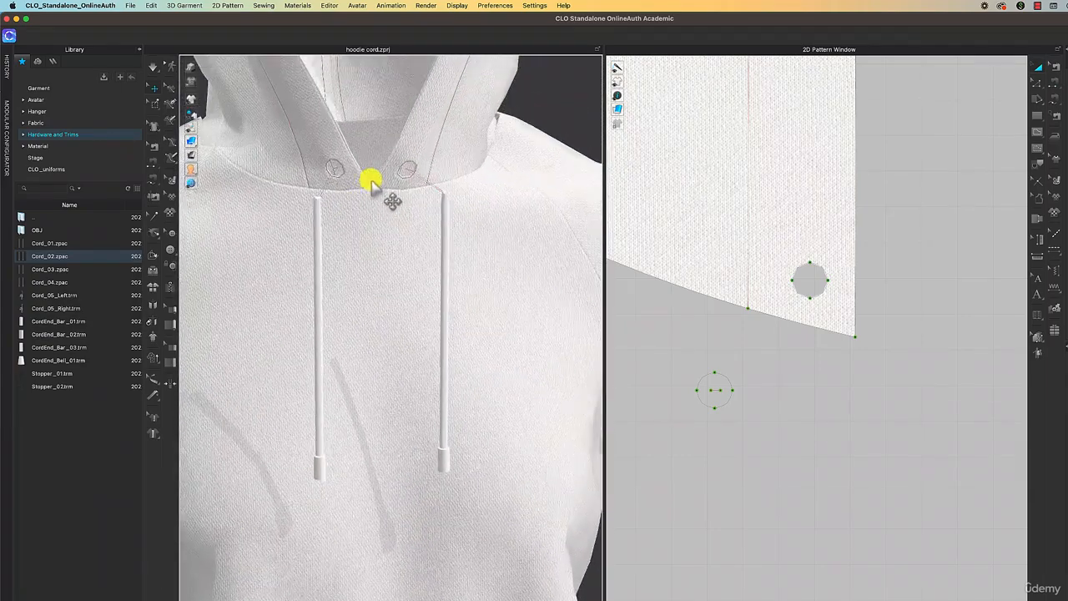
scroll(375, 179, "up", 3)
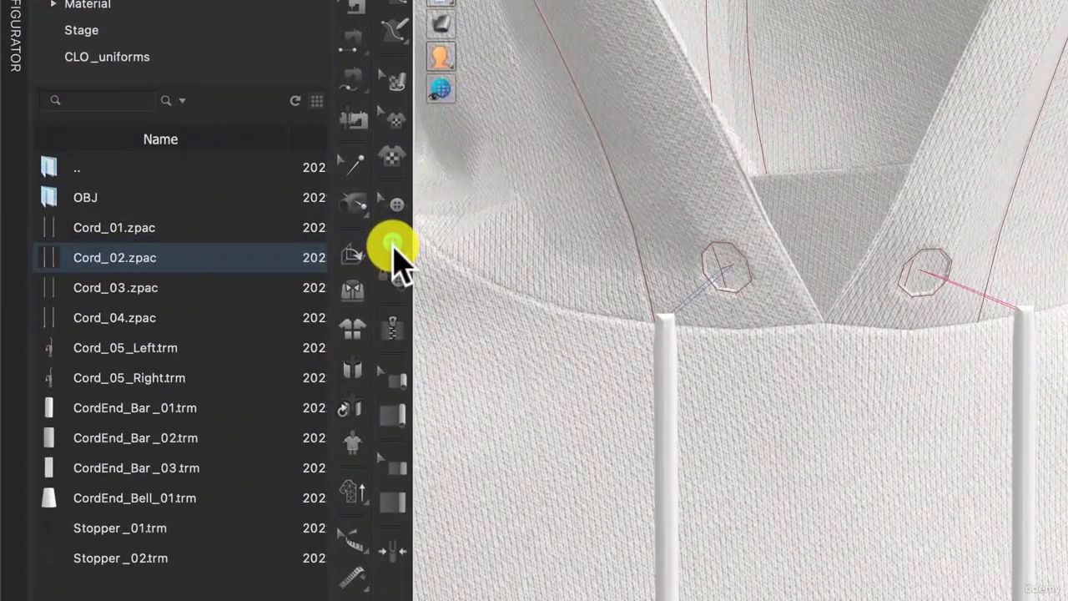
left_click(392, 243)
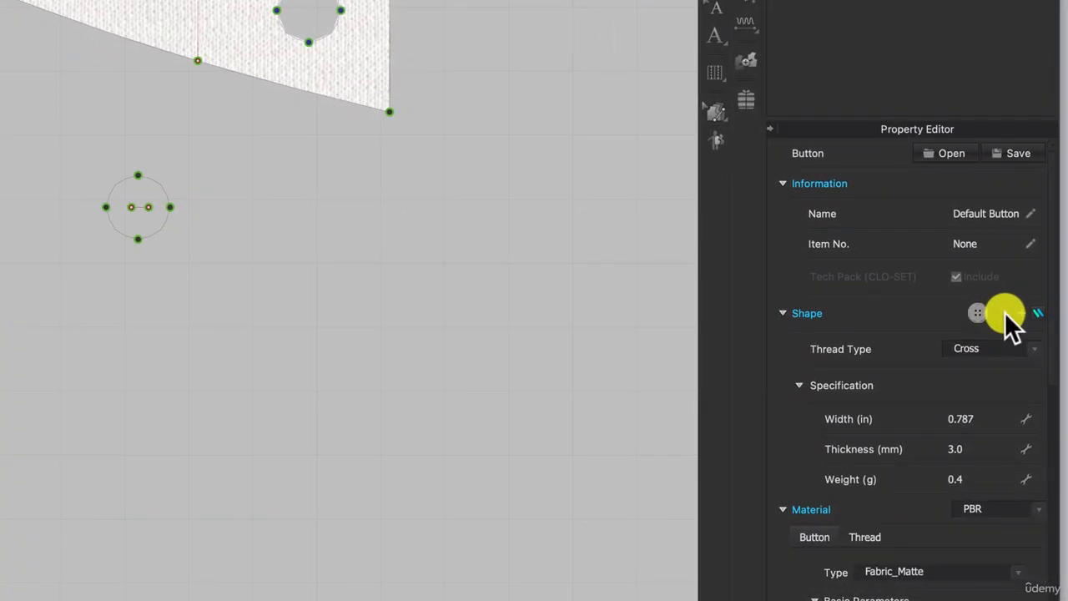
left_click(1042, 441)
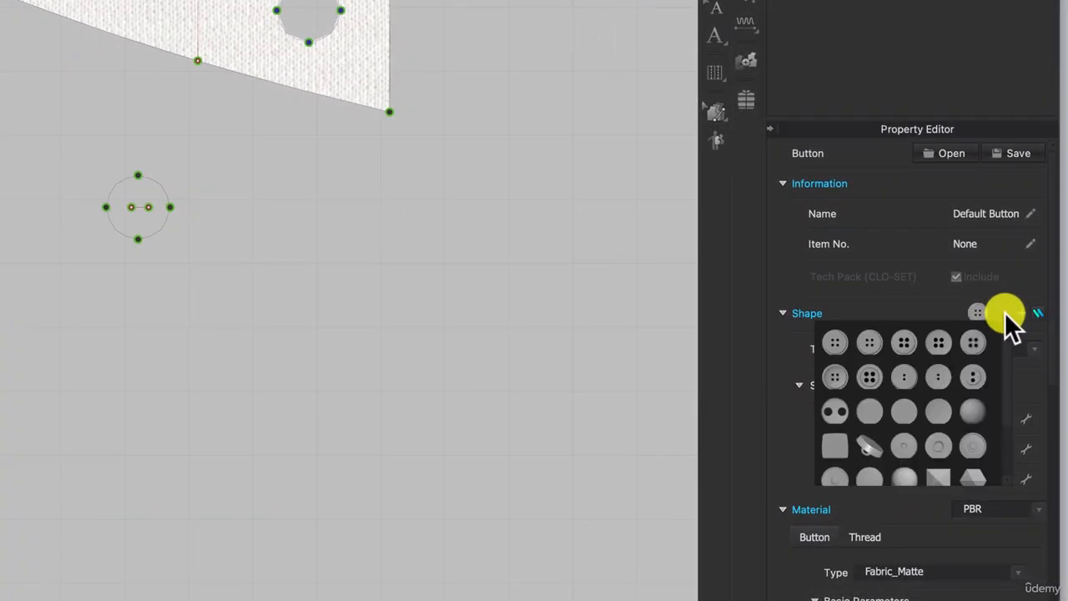
scroll(954, 400, "down", 2)
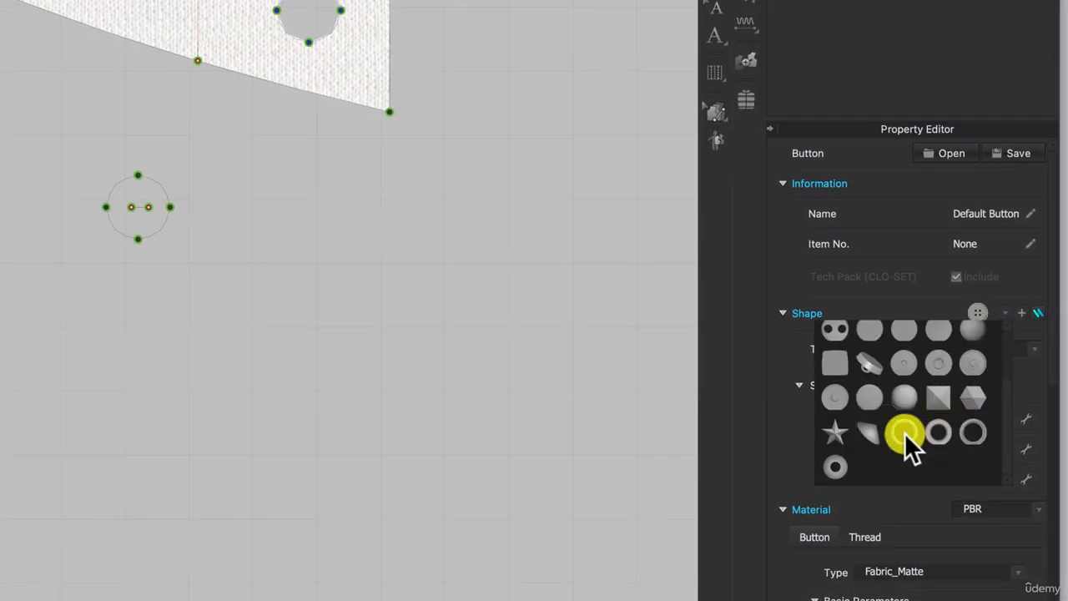
left_click(943, 432)
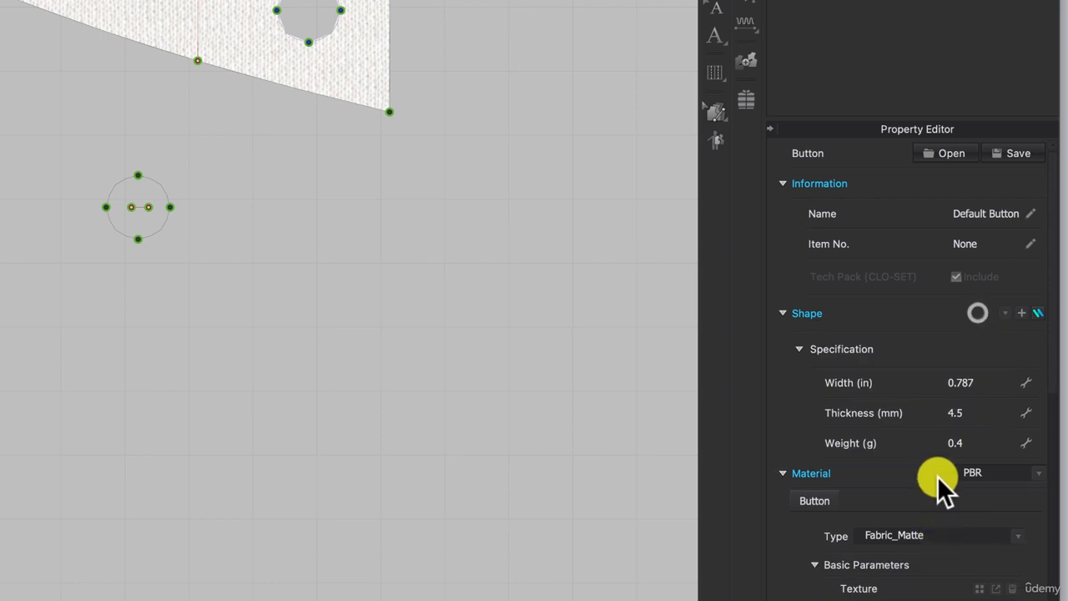
left_click(141, 212)
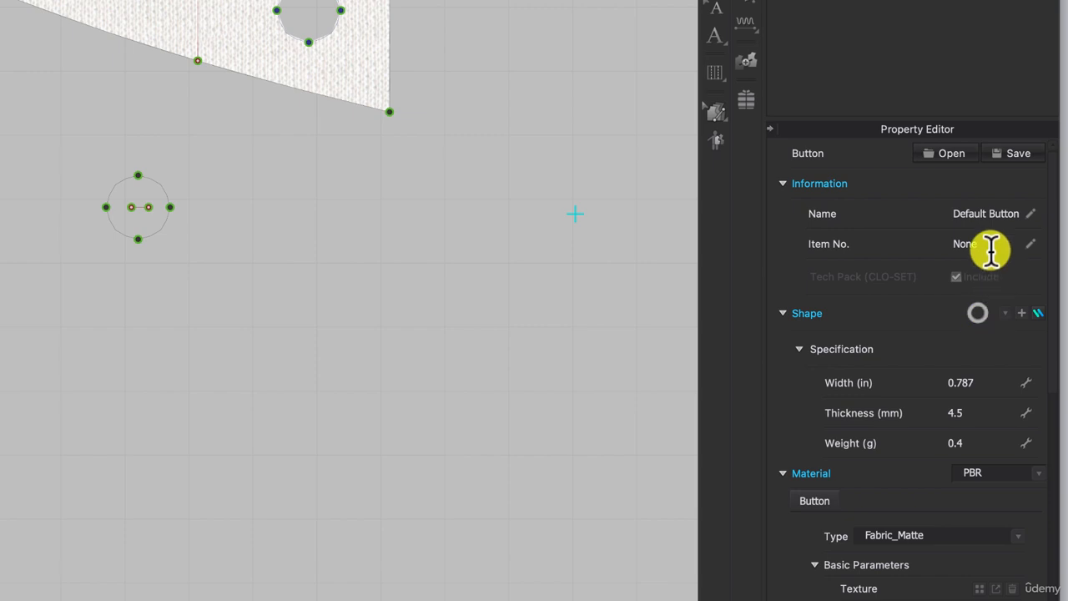
- Rename the default button as Eyelet
double_click(911, 104)
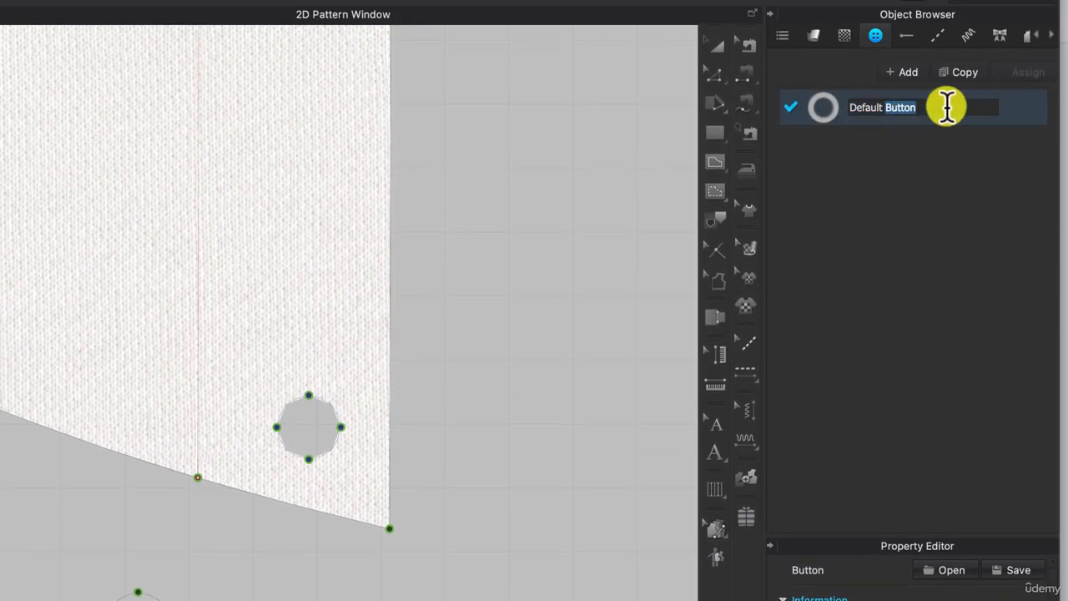
left_click_drag(947, 107, 818, 102)
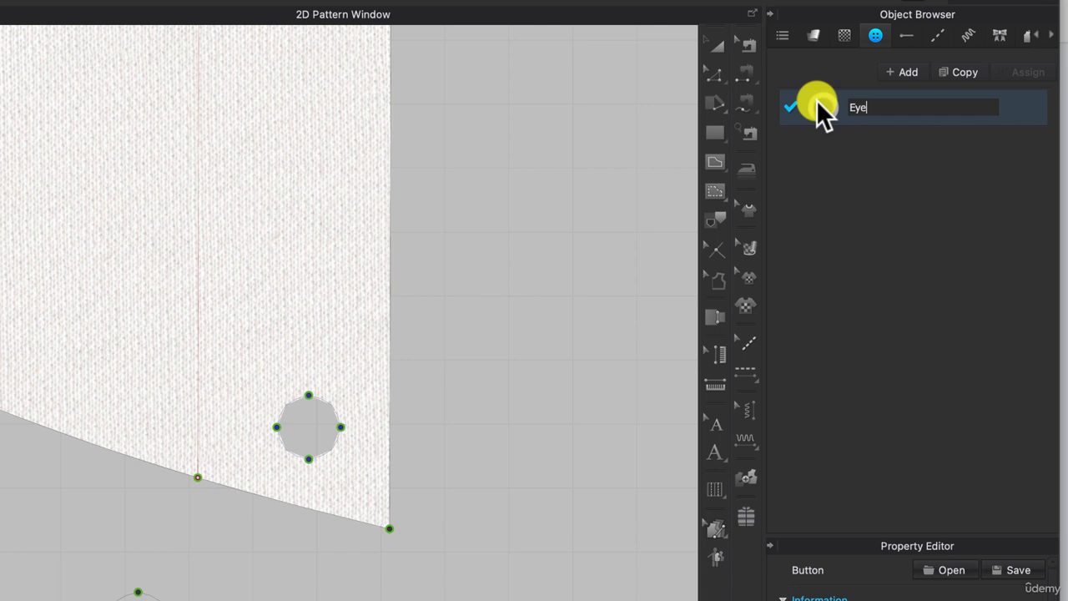
key("Return")
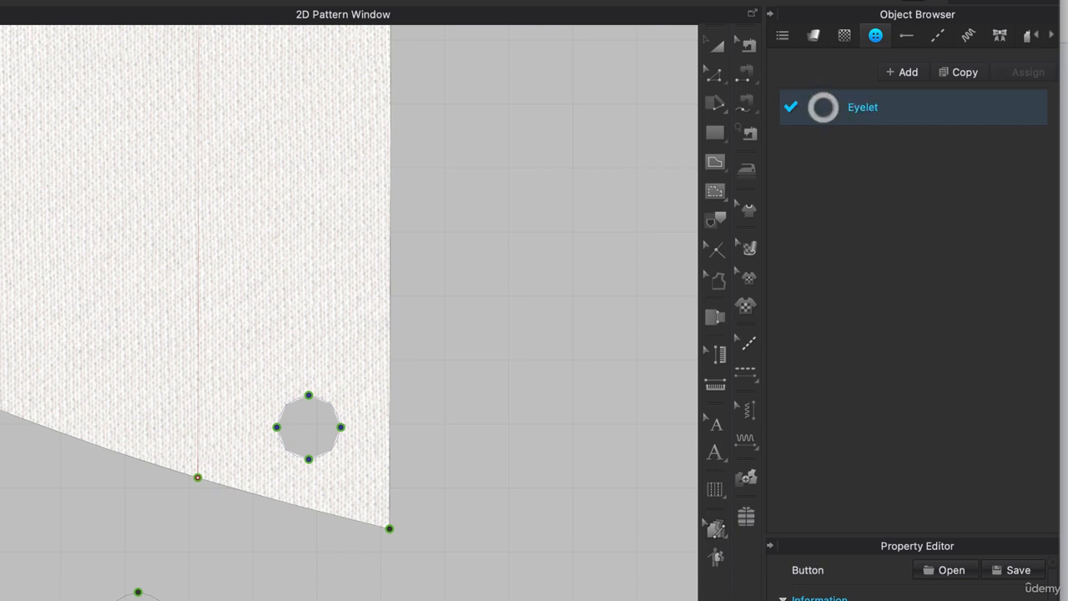
- Set the Eyelet button's material type to Metal (Render Only)
left_click(1002, 389)
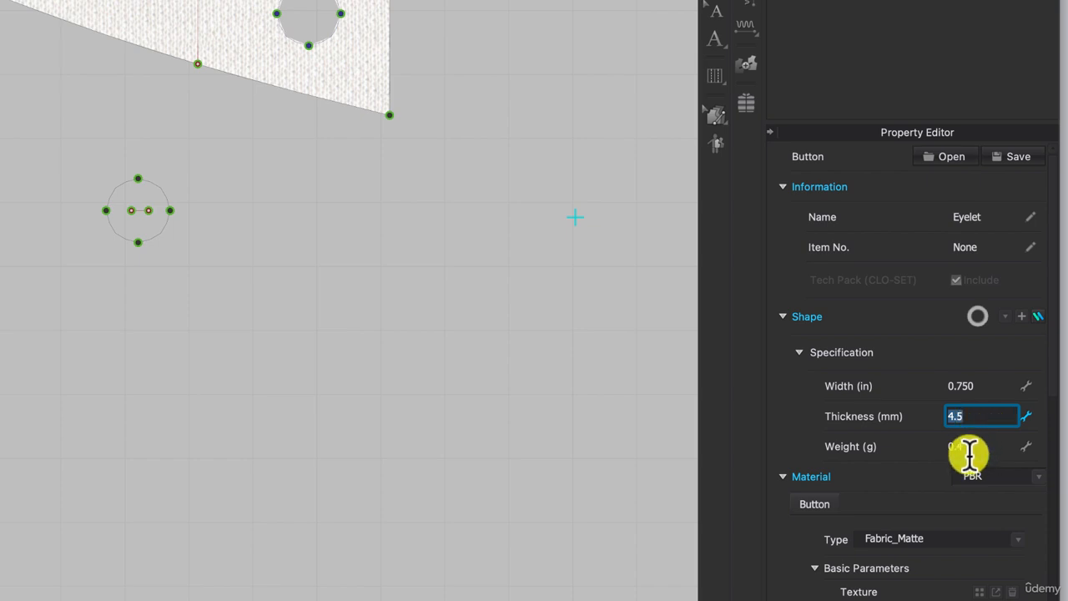
scroll(964, 472, "down", 5)
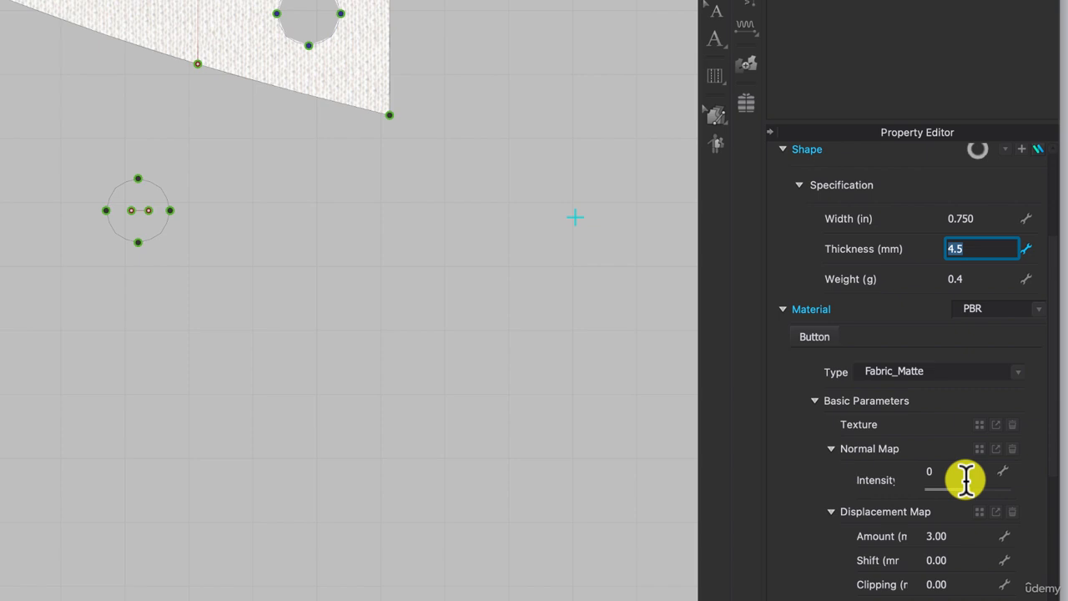
scroll(965, 480, "up", 4)
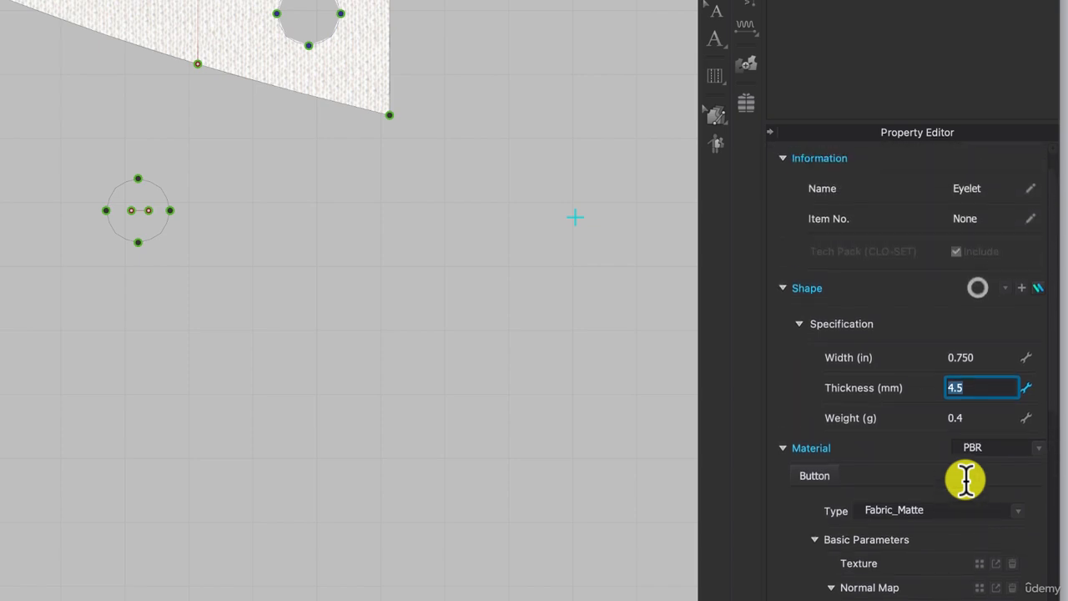
scroll(966, 480, "down", 3)
left_click(983, 296)
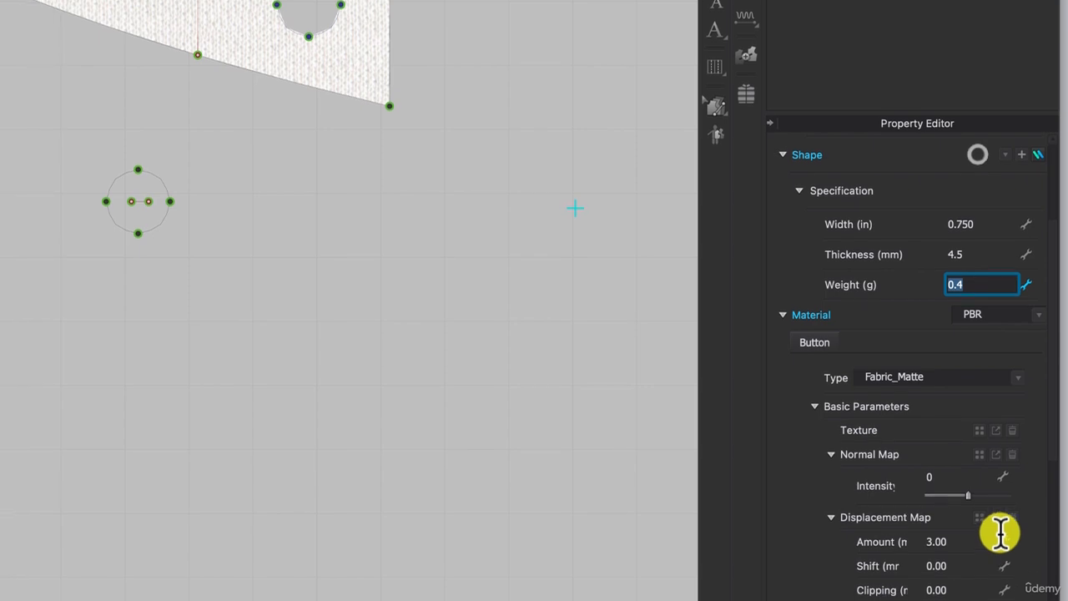
left_click(1017, 386)
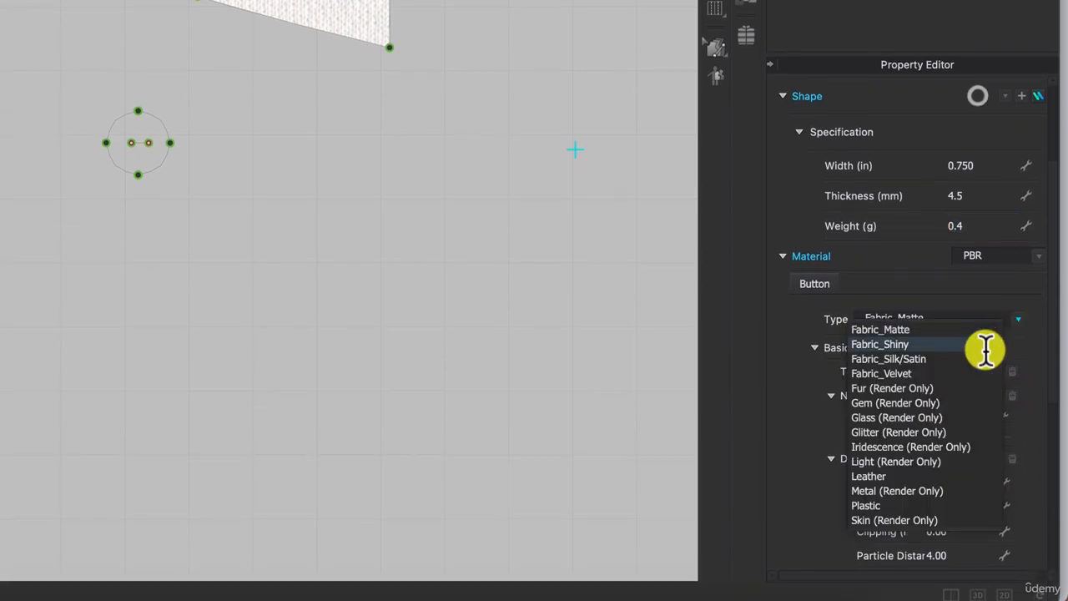
left_click(893, 492)
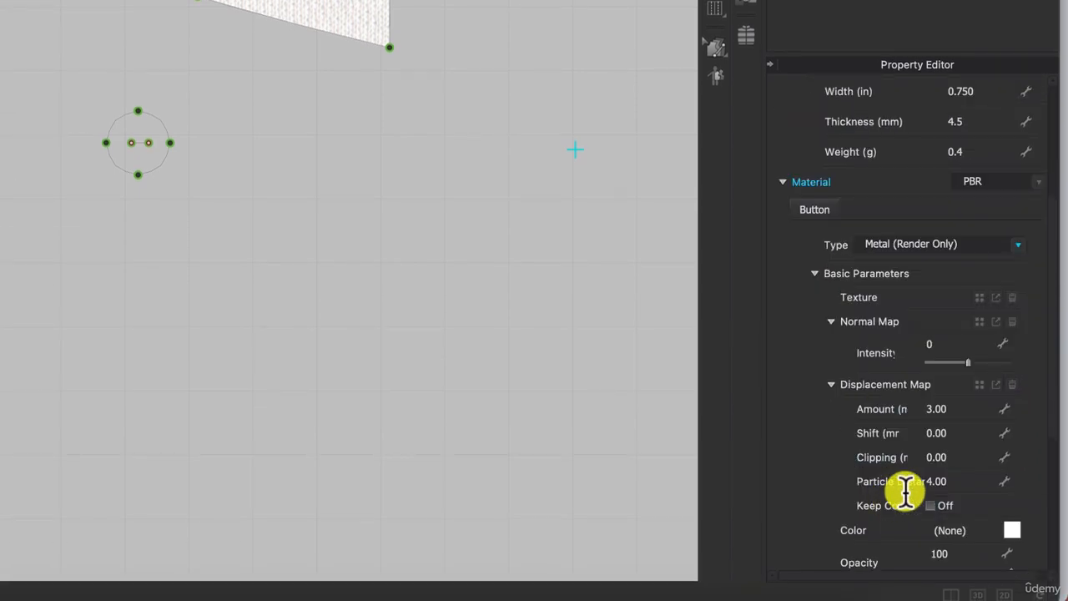
- Change the Eyelet button's material color to Gray 2 (666666)
scroll(946, 448, "down", 3)
scroll(949, 451, "down", 5)
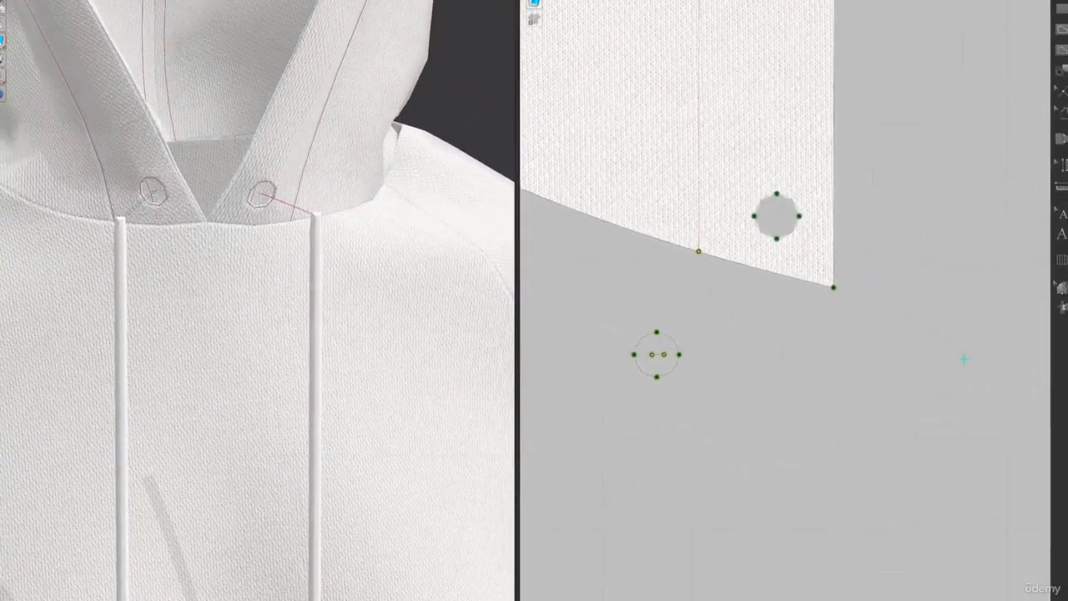
left_click(1058, 452)
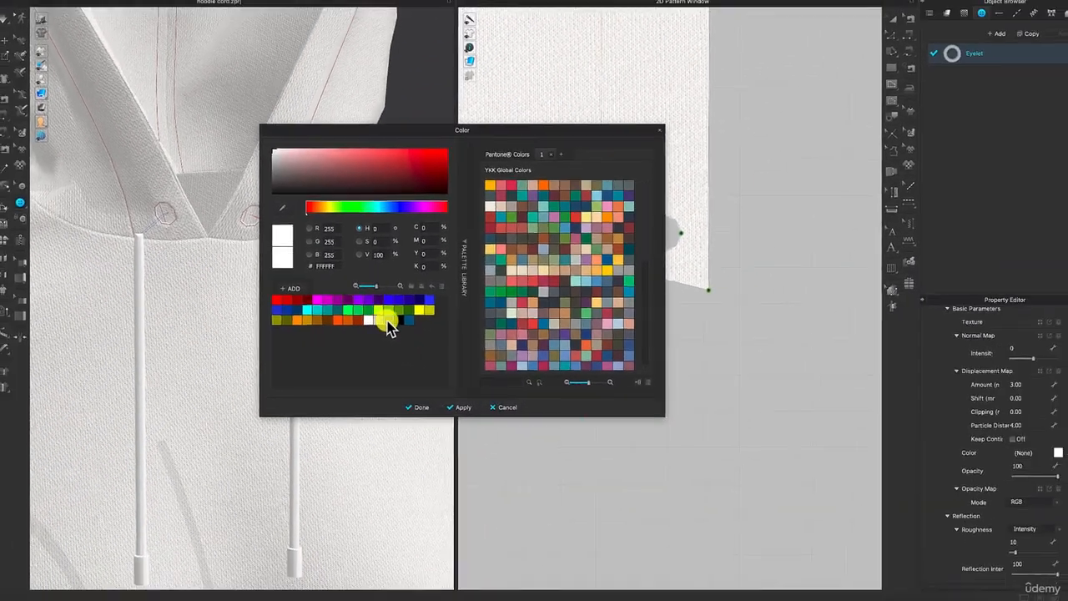
left_click(386, 320)
left_click(463, 407)
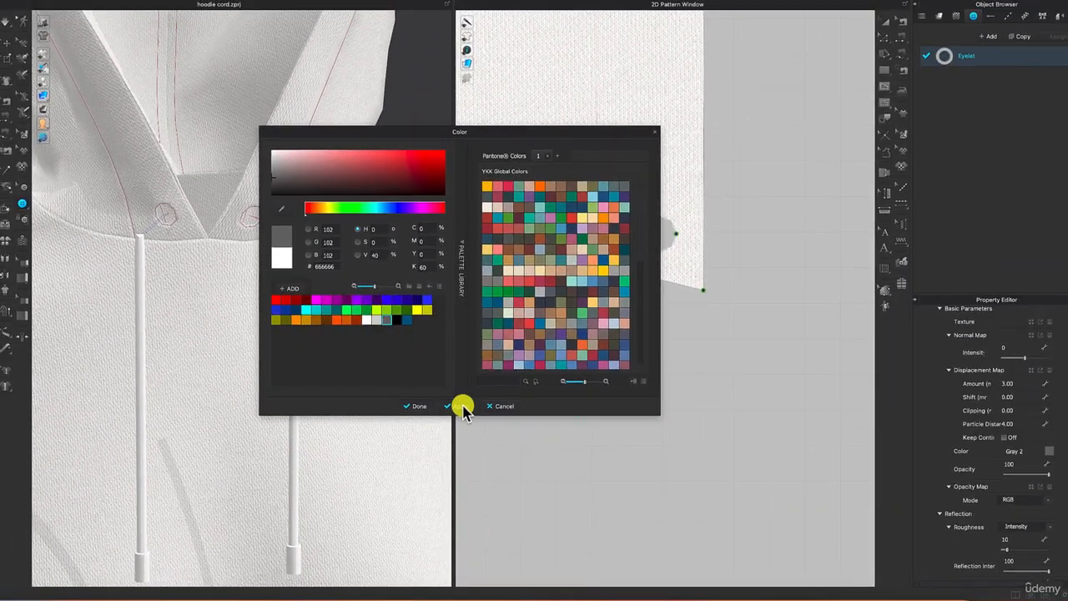
left_click(417, 406)
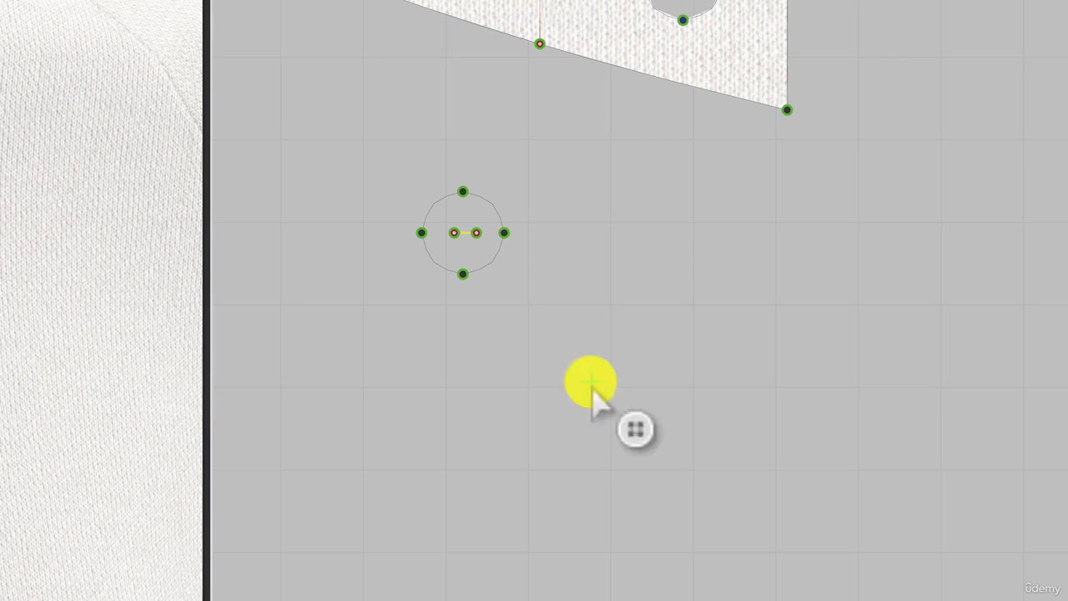
- Place one Eyelet button on the left eyelet circle pattern and another on the right one
left_click(467, 245)
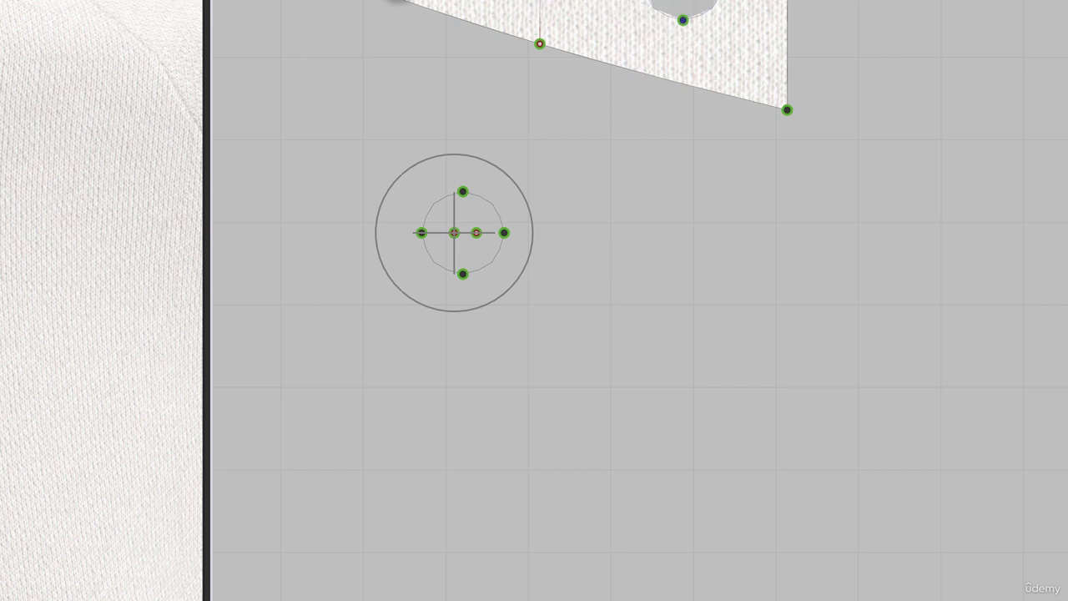
scroll(389, 172, "down", 4)
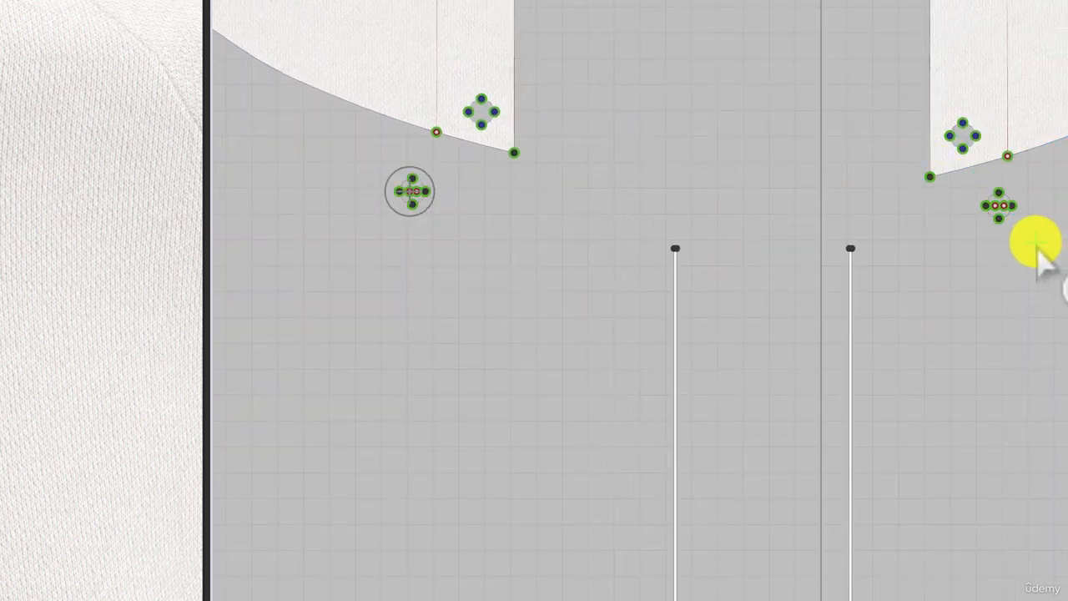
scroll(997, 213, "up", 5)
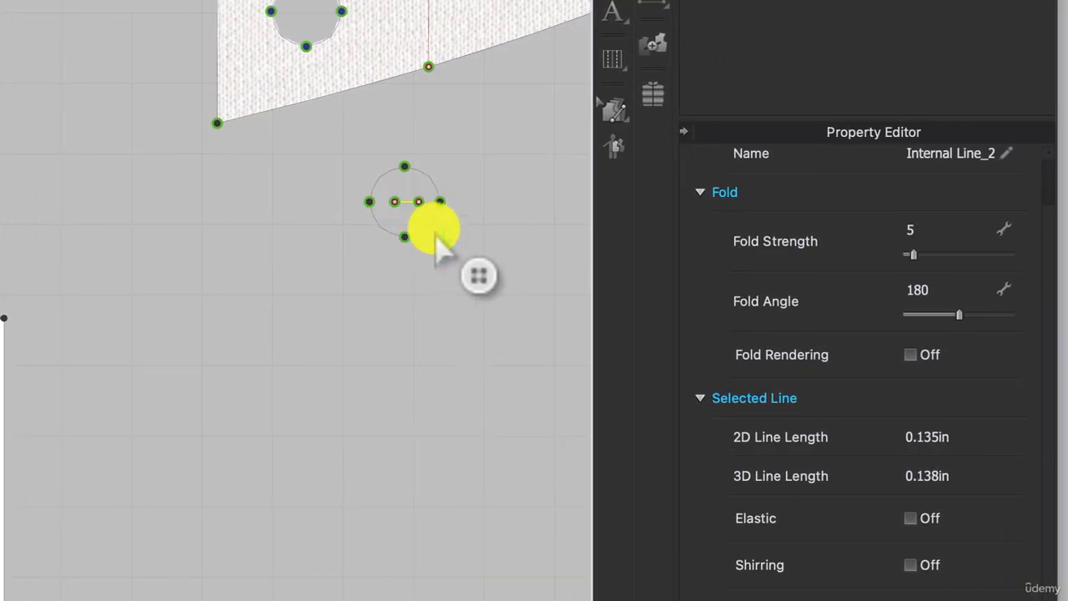
left_click(396, 203)
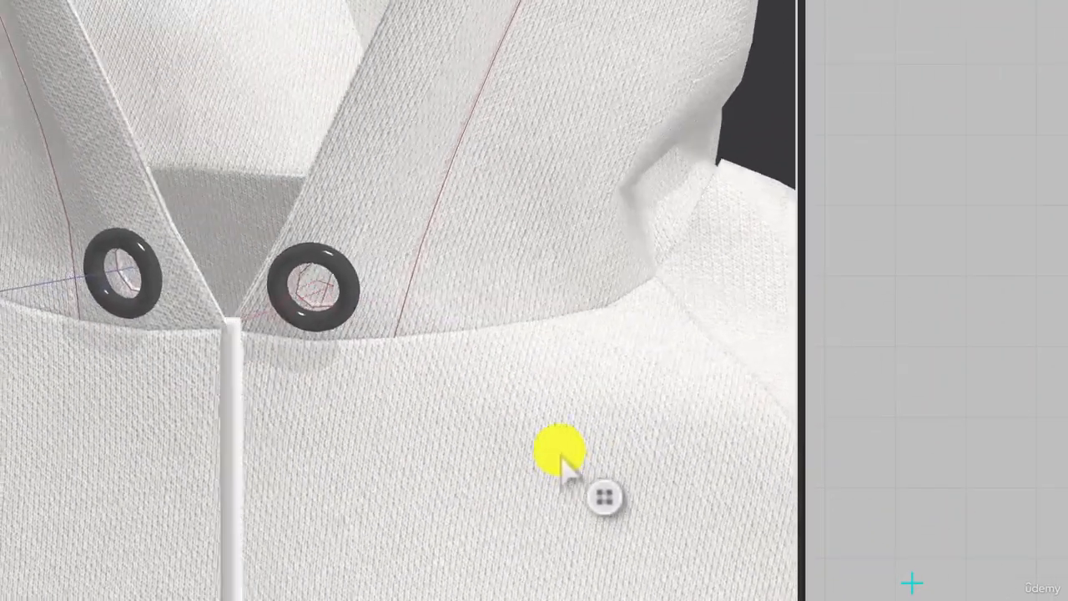
right_click_drag(562, 455, 601, 455)
scroll(594, 447, "up", 1)
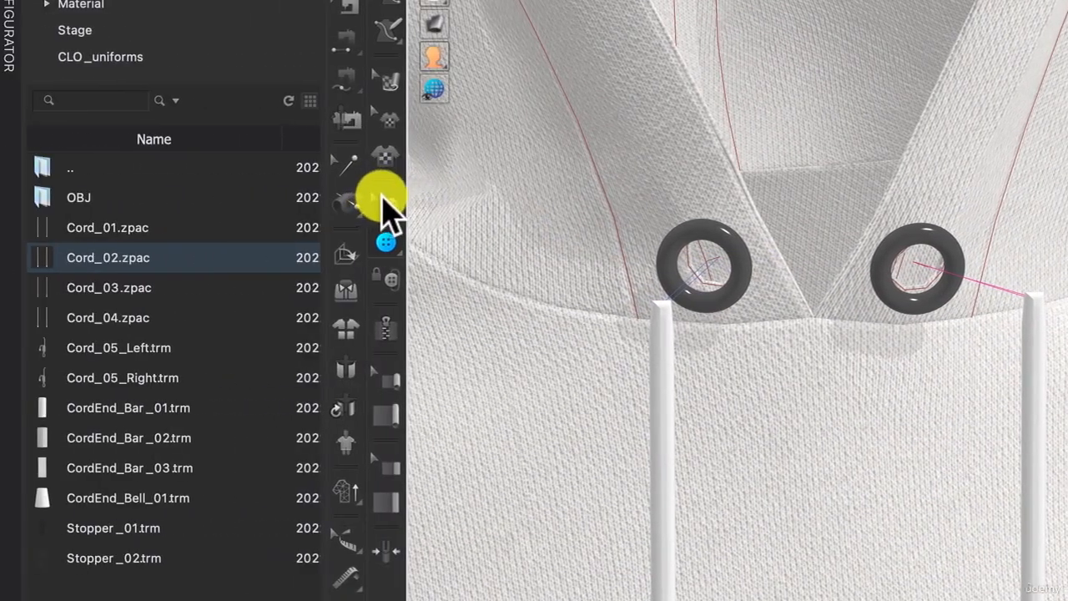
- Move both eyelet buttons to the exact centers of their circle patterns with Select/Move Button
left_click(382, 203)
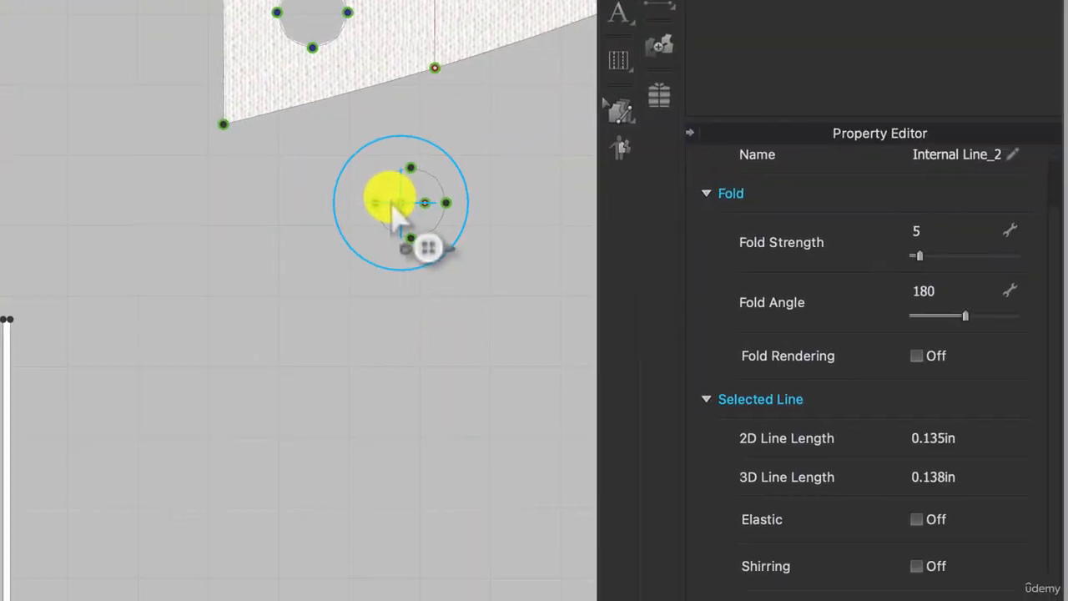
left_click(395, 203)
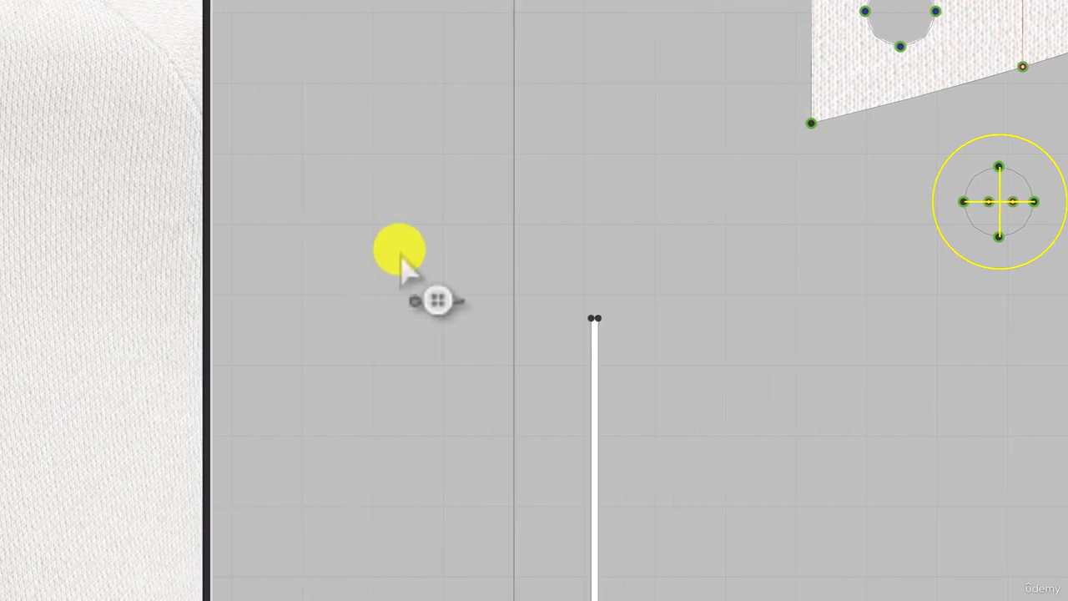
middle_click_drag(401, 255, 891, 258)
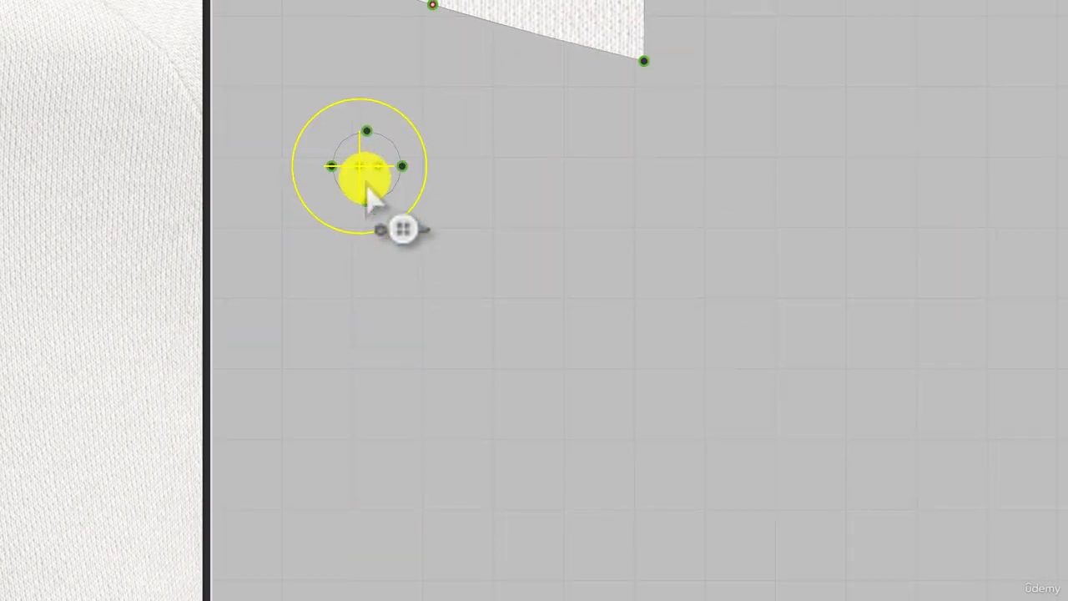
scroll(384, 166, "down", 1)
scroll(390, 164, "up", 2)
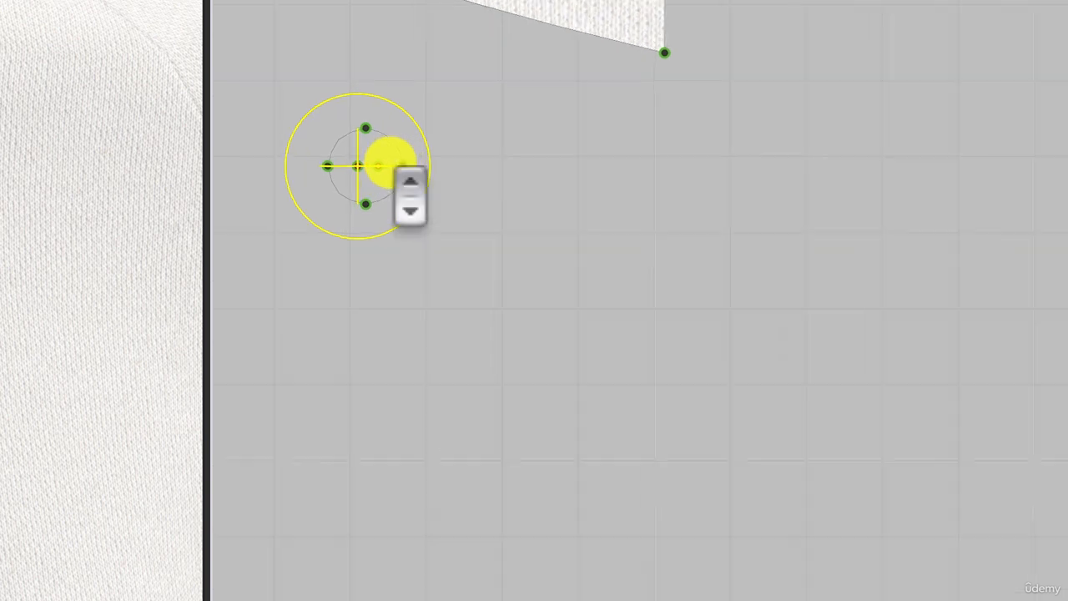
scroll(397, 178, "up", 2)
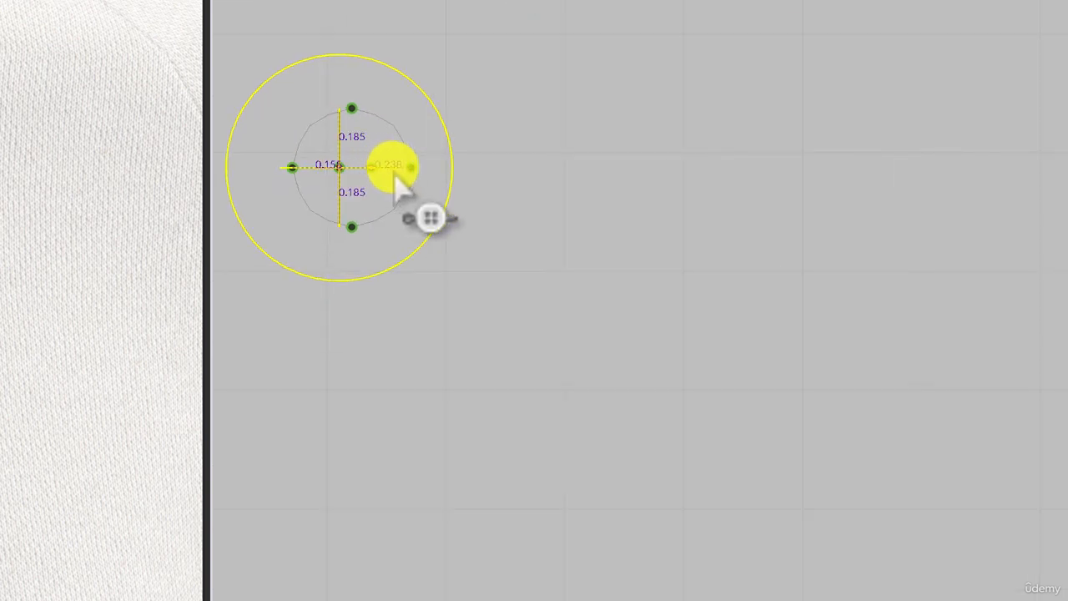
left_click_drag(394, 172, 400, 174)
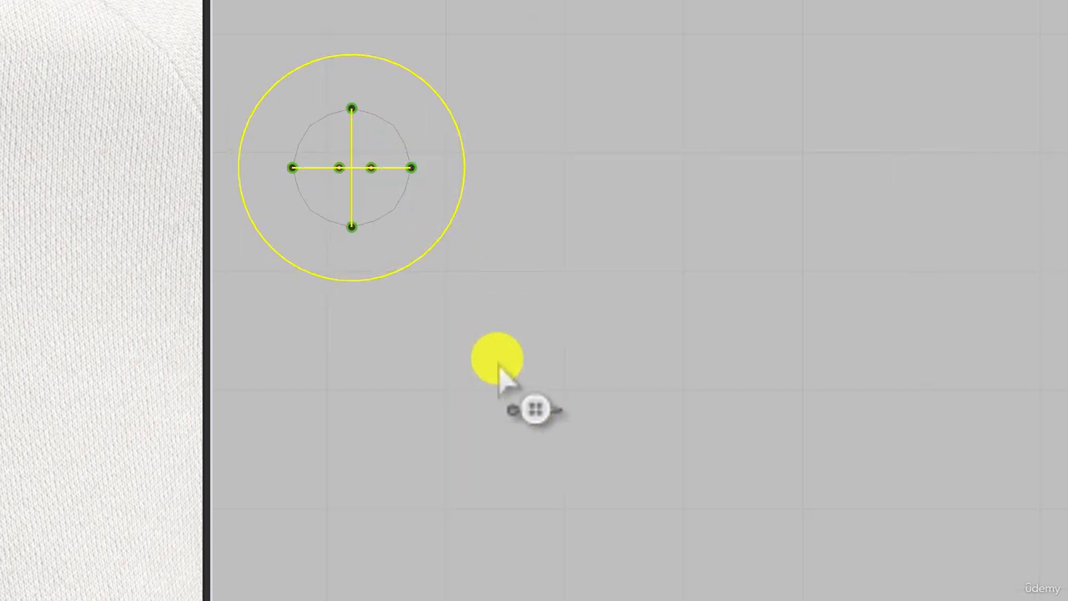
left_click(499, 369)
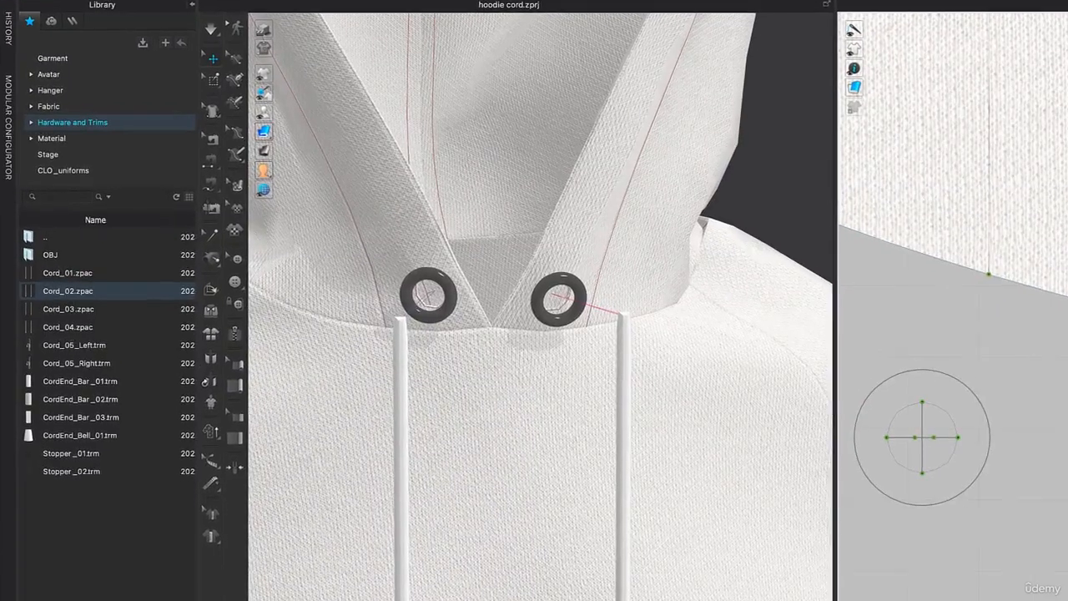
- Turn off Collision for the left and right eyelet buttons
left_click(235, 258)
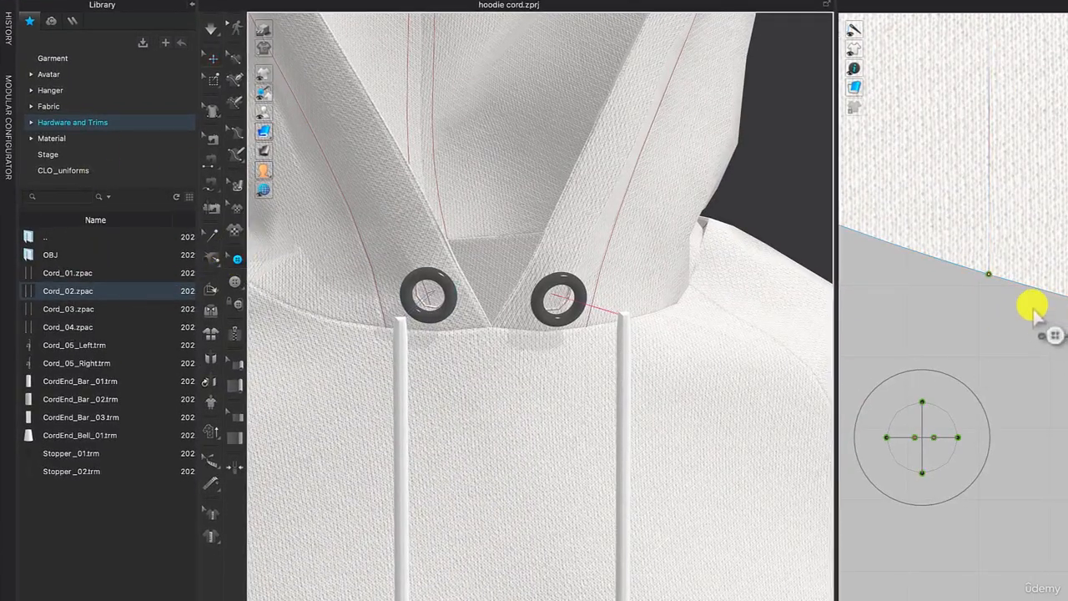
left_click(963, 384)
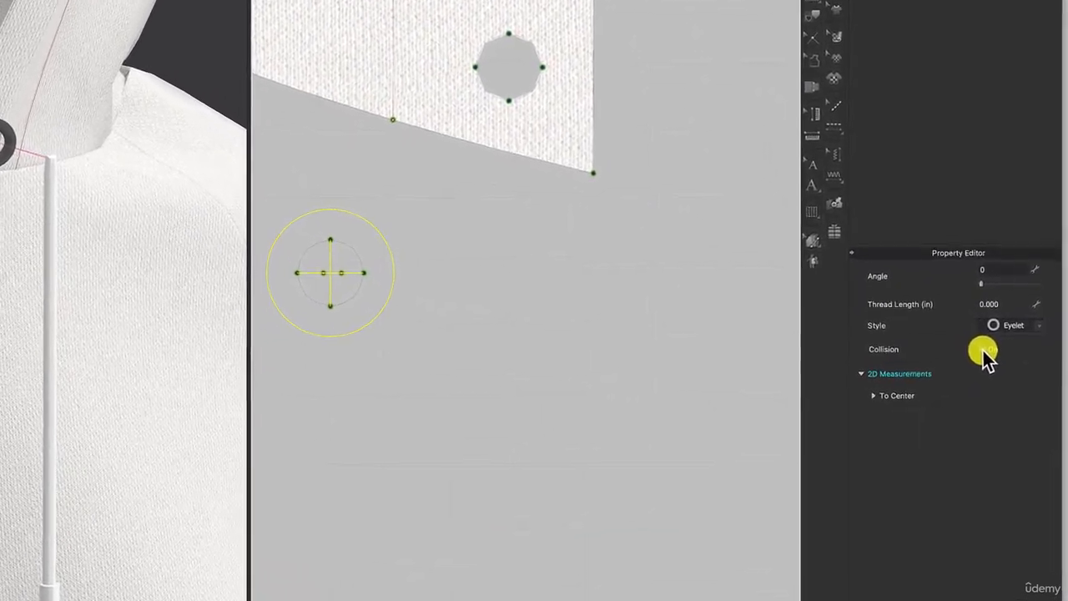
left_click(984, 351)
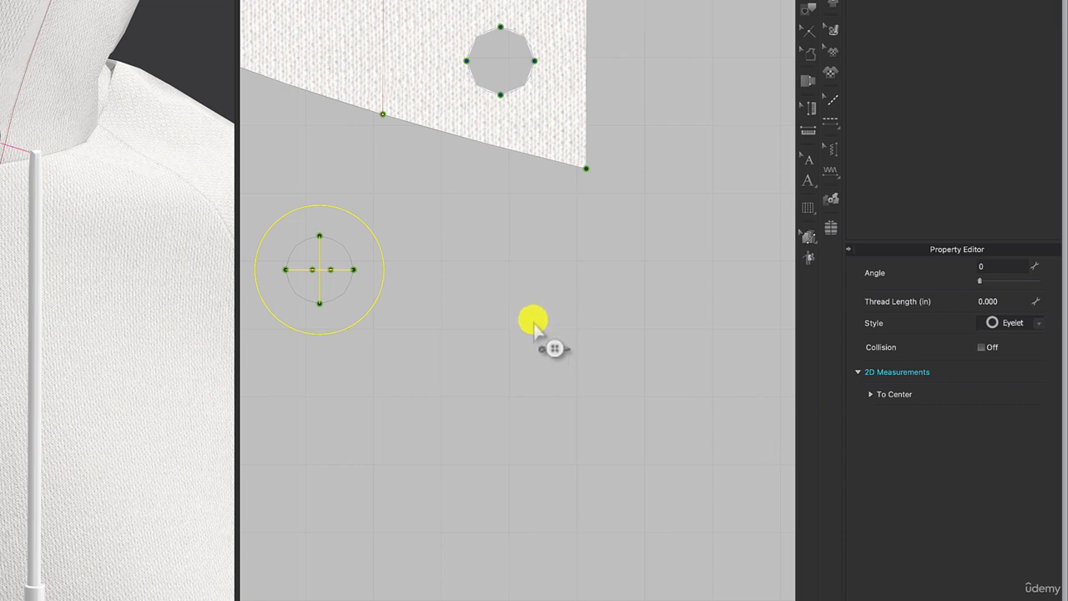
scroll(529, 399, "down", 8)
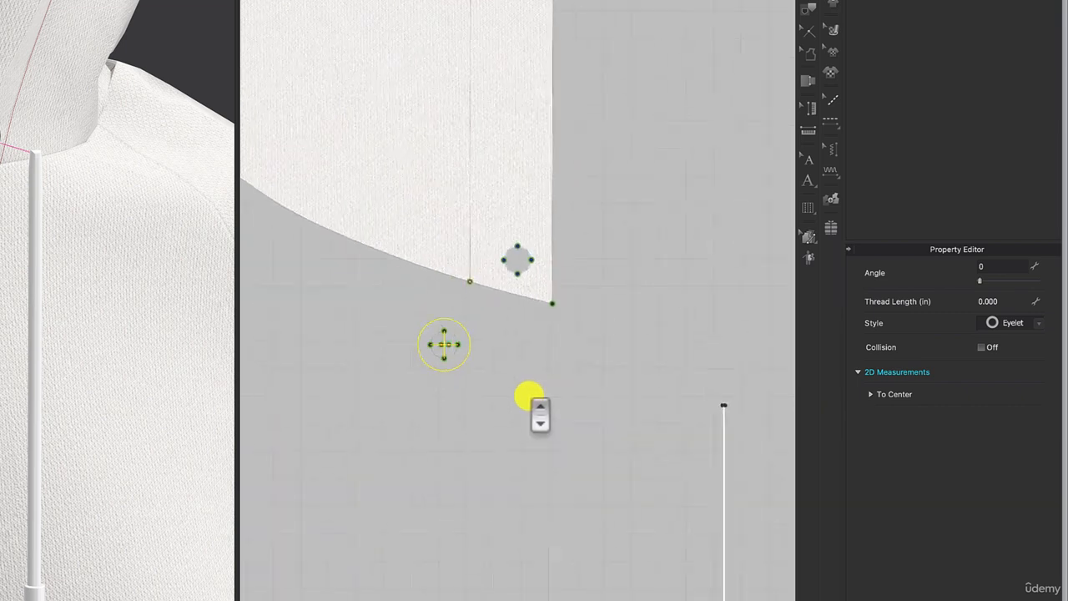
scroll(716, 377, "up", 10)
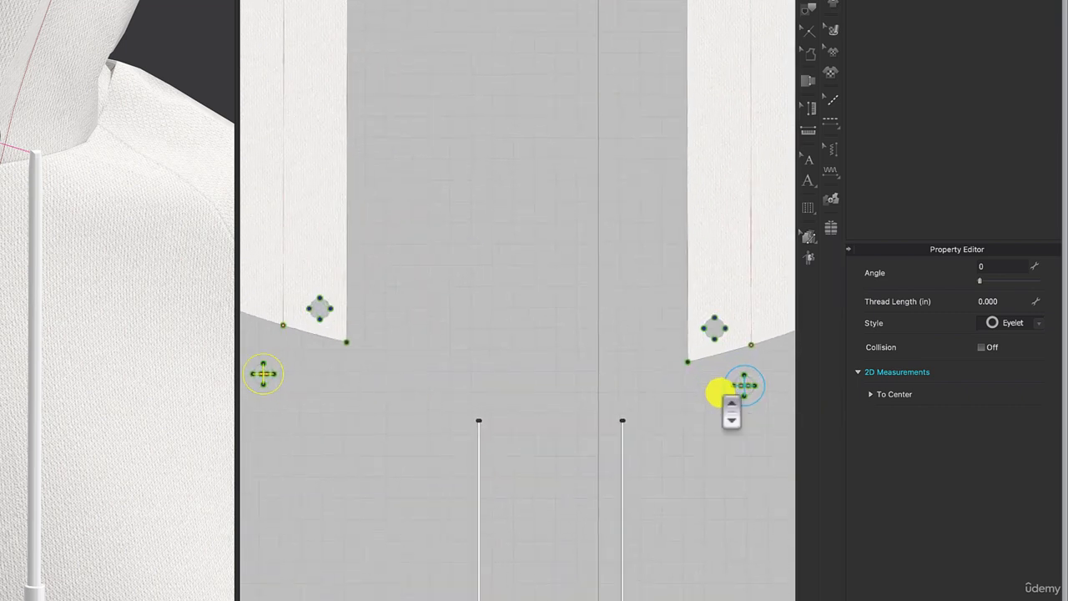
middle_click_drag(719, 396, 436, 399)
left_click(456, 408)
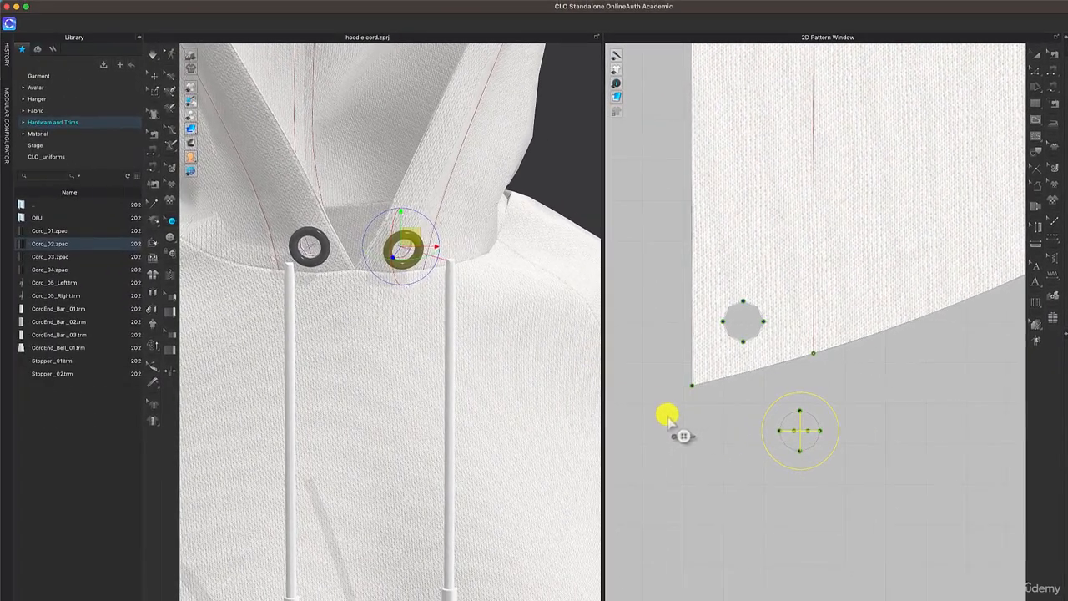
left_click(668, 417)
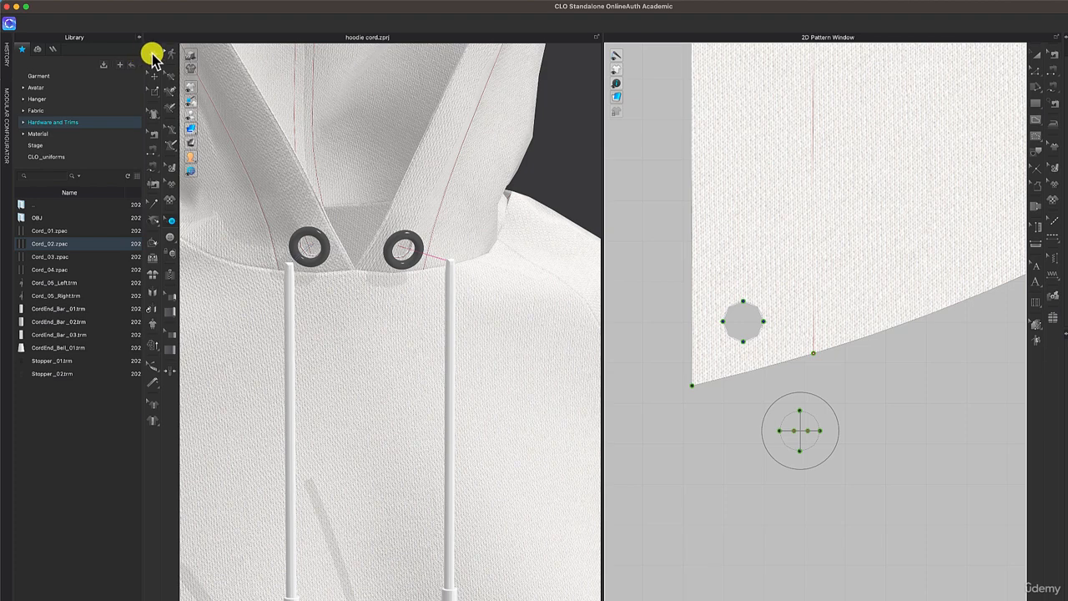
- Simulate the garment and pull the cords so they hang over the hoodie's front from the eyelets, then stop the simulation
left_click(152, 55)
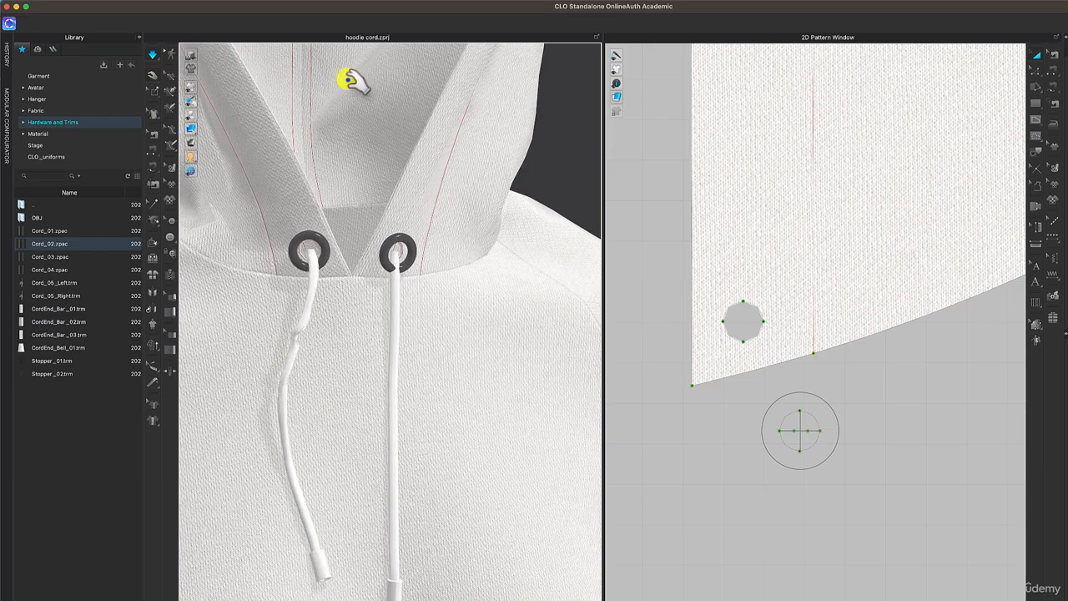
right_click_drag(336, 406, 310, 384)
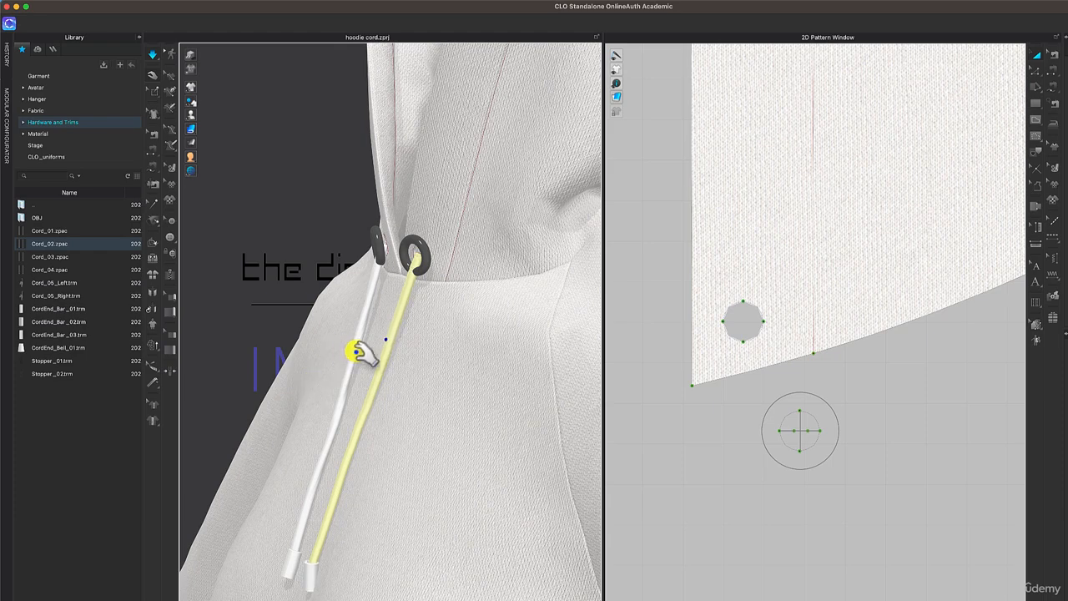
left_click_drag(269, 225, 311, 363)
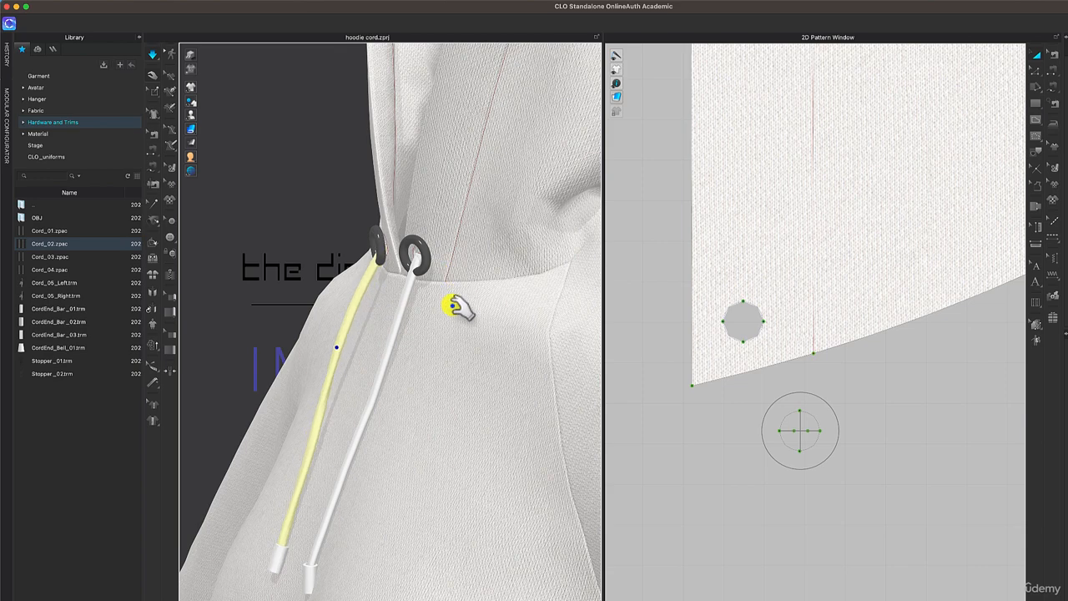
mouse_move(457, 309)
right_mouse_down()
mouse_move(429, 306)
mouse_move(441, 311)
right_mouse_up()
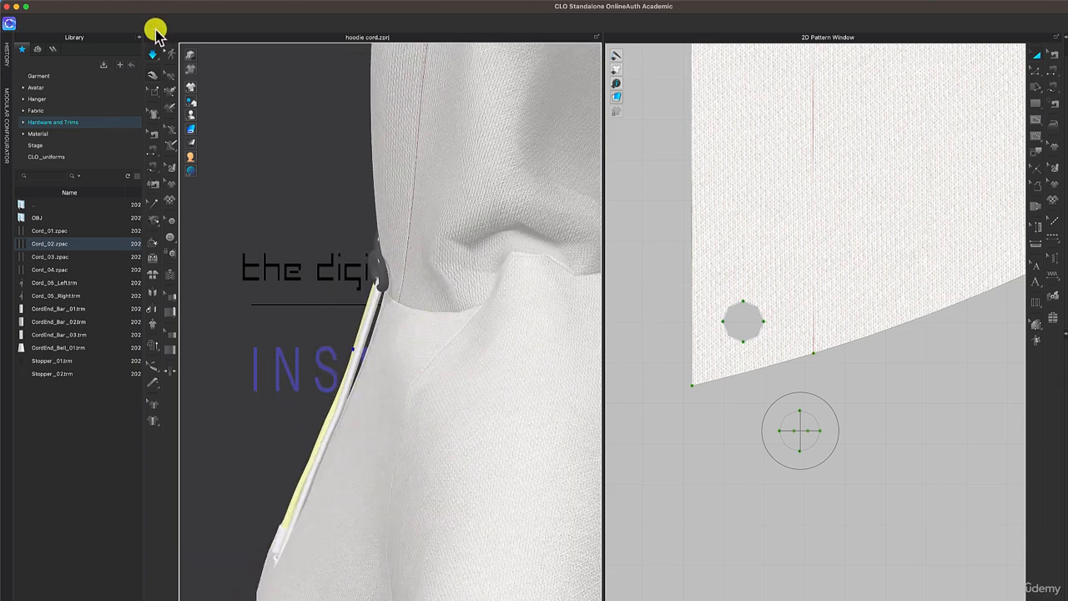
left_click(152, 53)
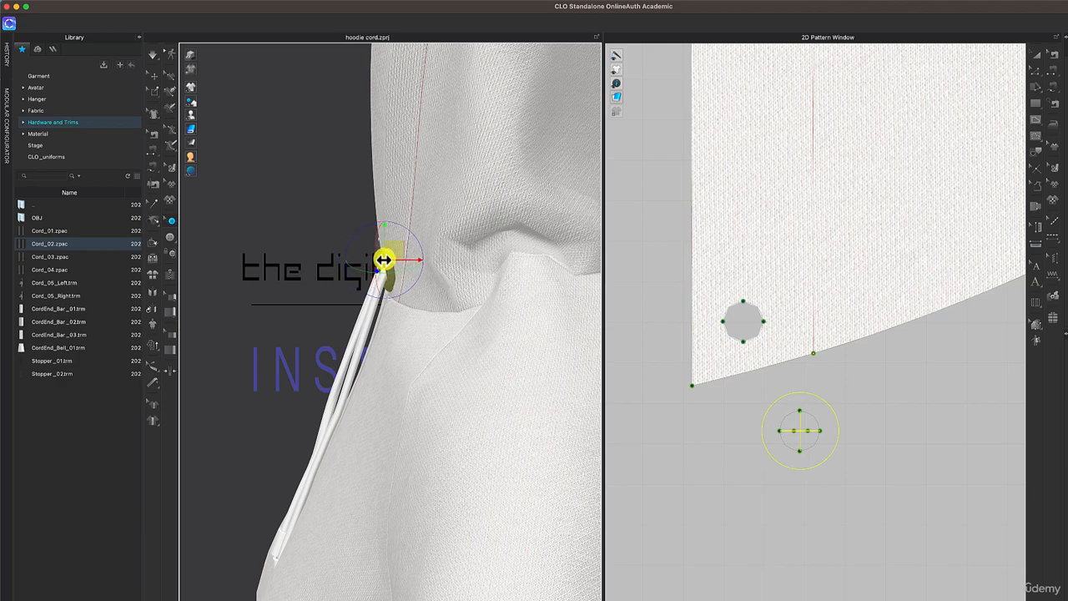
right_click_drag(375, 349, 427, 349)
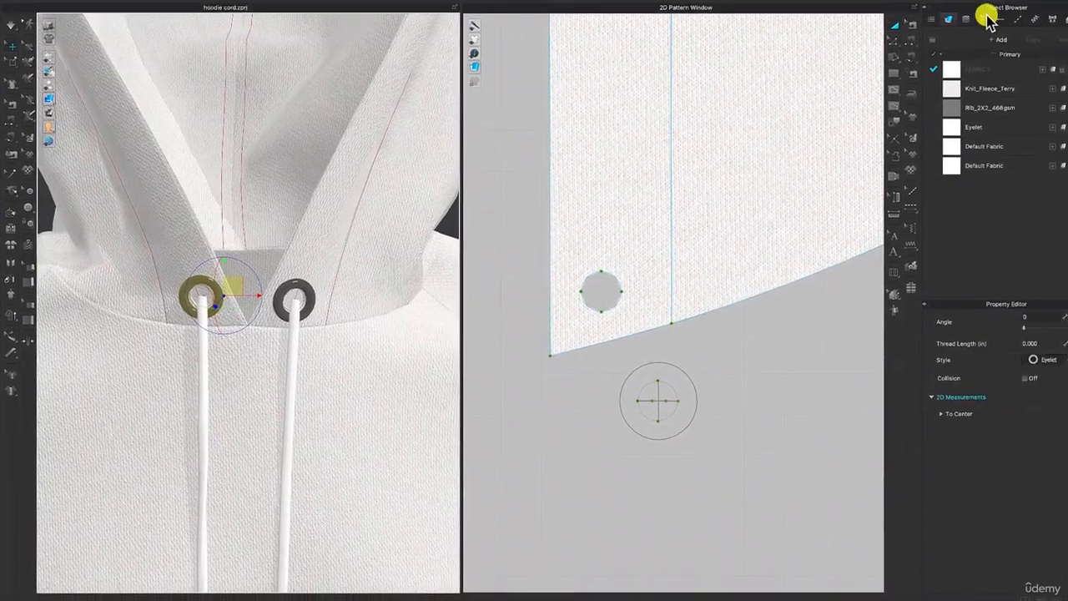
- Change the Eyelet button style's shape to the thick ring with the small central hole
left_click(984, 18)
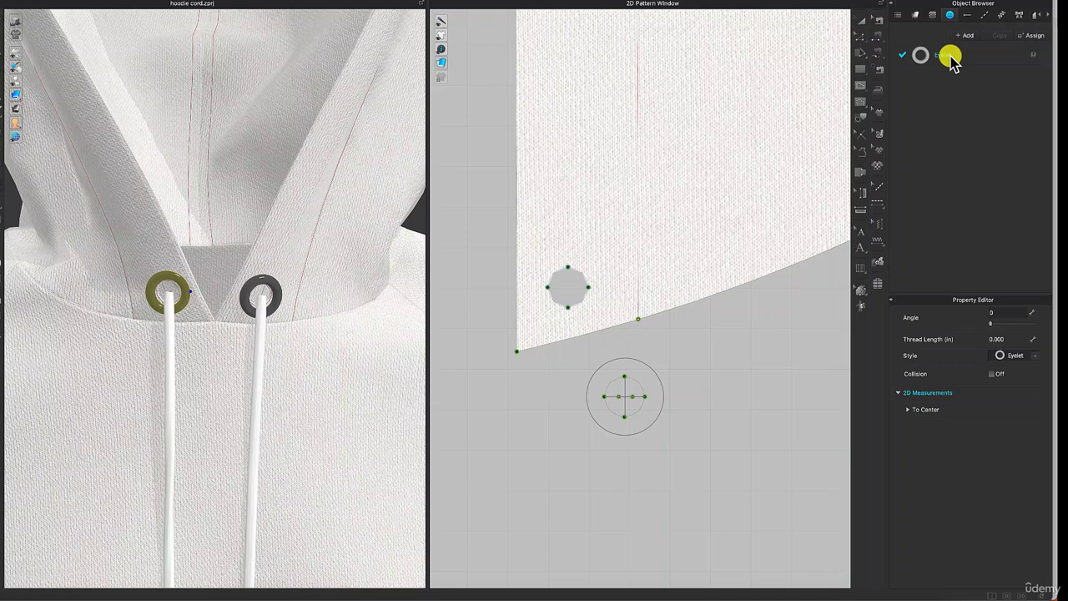
left_click(951, 59)
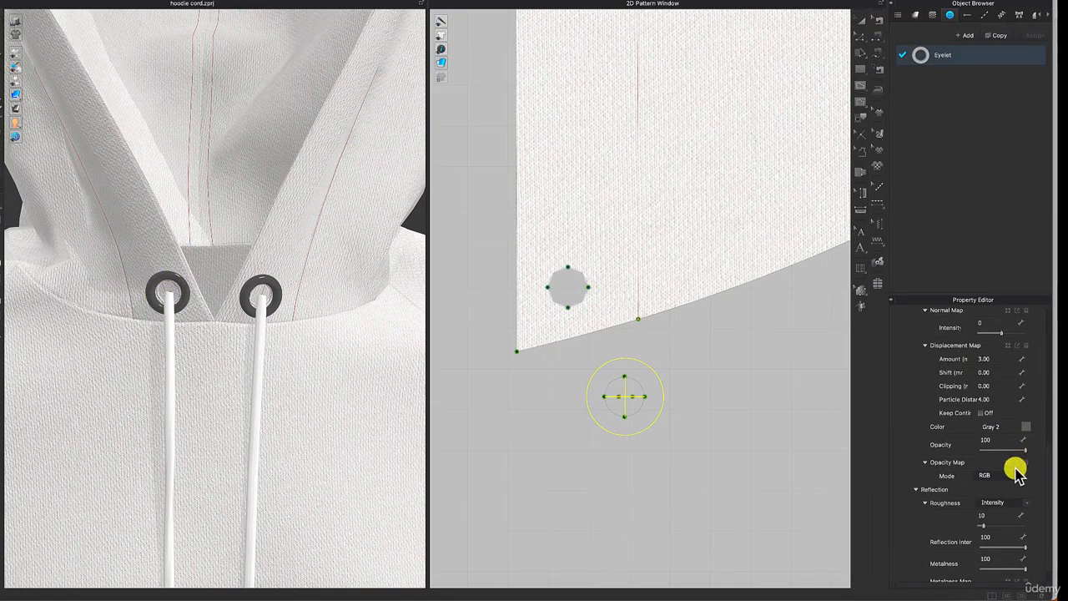
scroll(1017, 473, "up", 5)
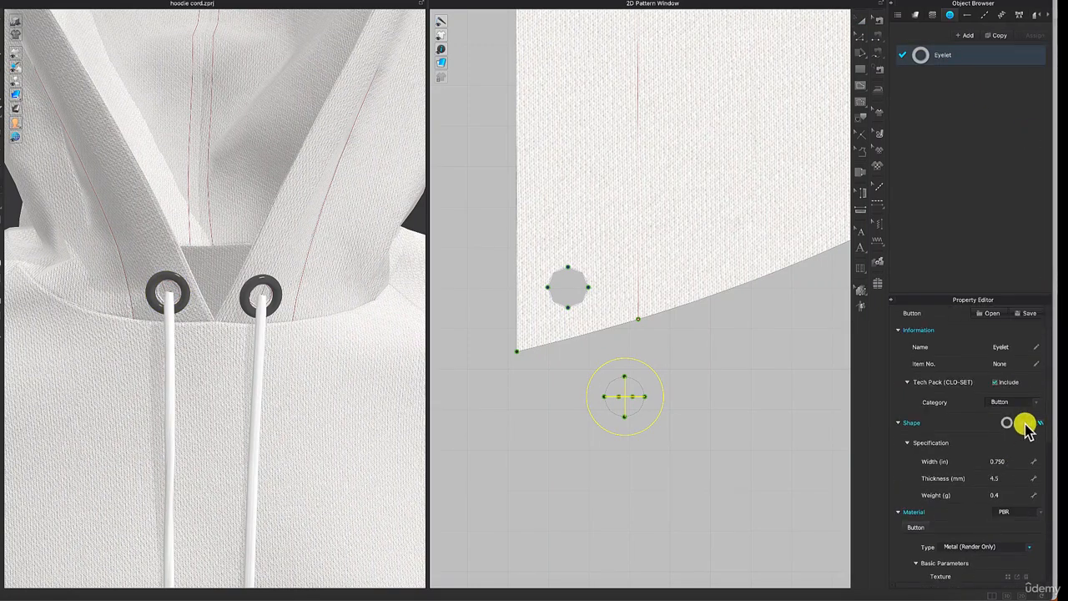
left_click(1023, 434)
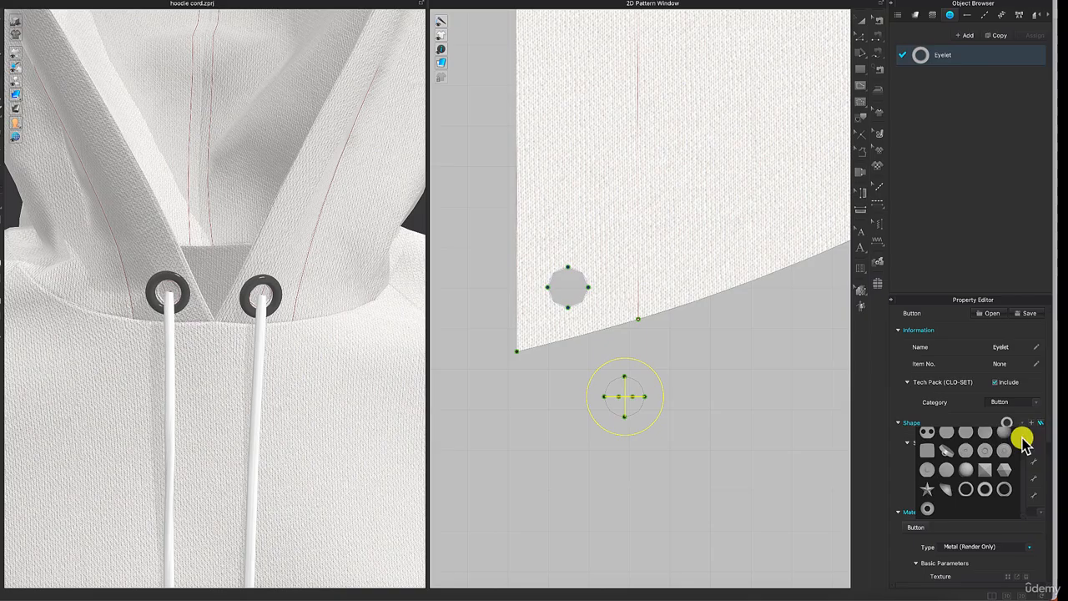
left_click(934, 513)
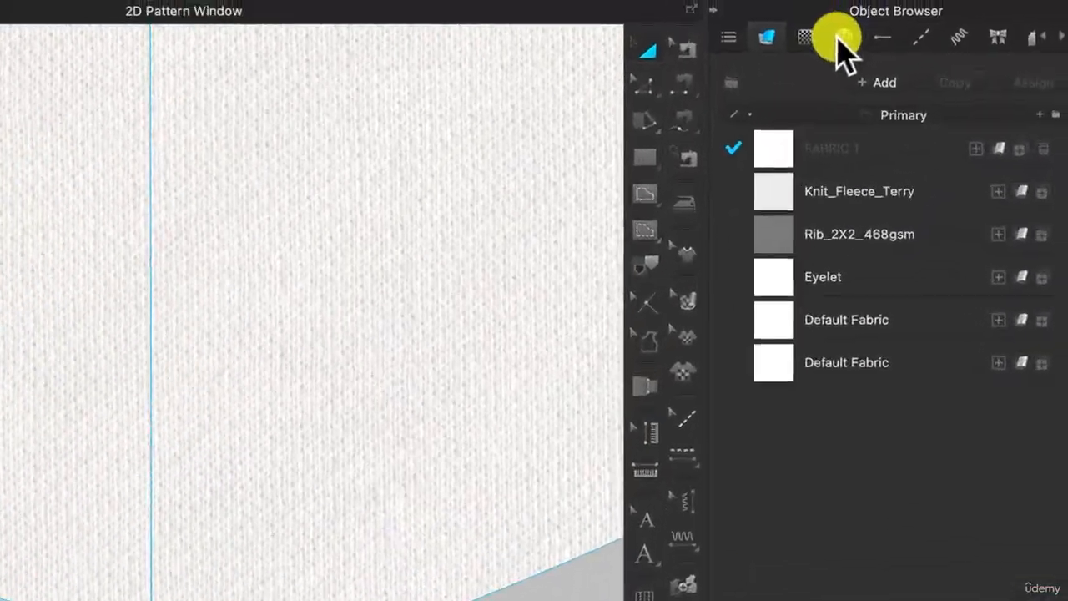
left_click(987, 0)
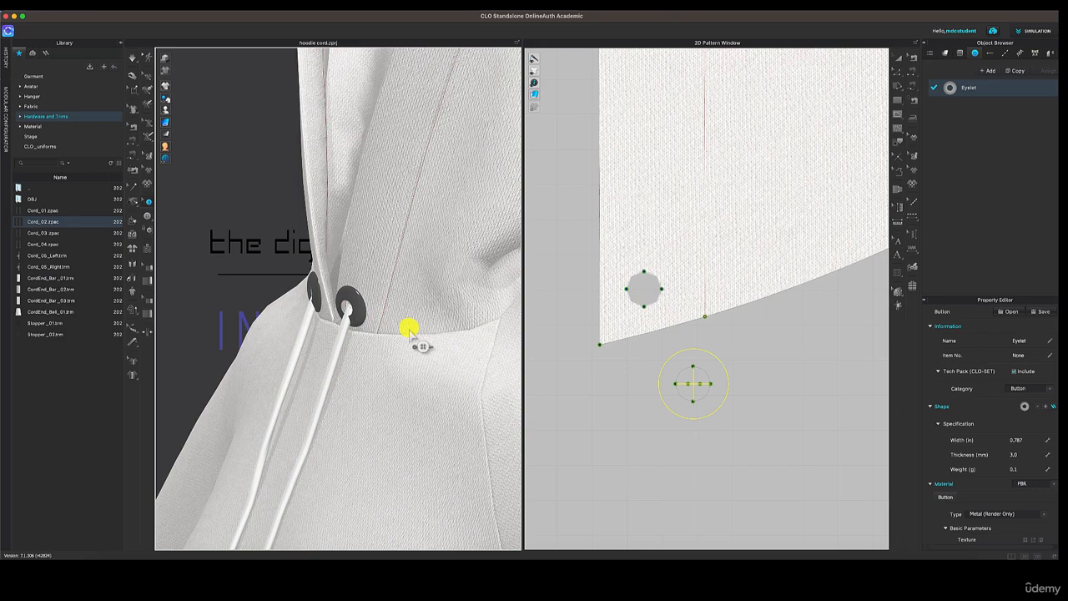
- Reposition the eyelet buttons in 3D with Select/Move so they sit against the hood's surface, checking them from the side
mouse_move(408, 330)
right_mouse_down()
mouse_move(417, 330)
mouse_move(399, 334)
right_mouse_up()
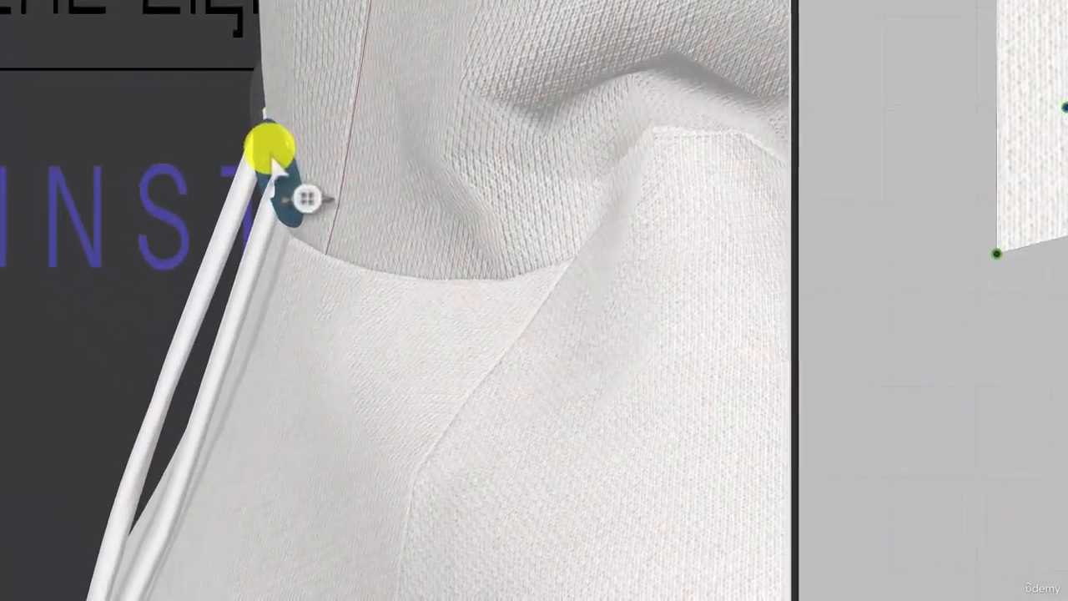
left_click(328, 306)
mouse_move(277, 148)
left_mouse_down()
mouse_move(248, 129)
mouse_move(275, 146)
left_mouse_up()
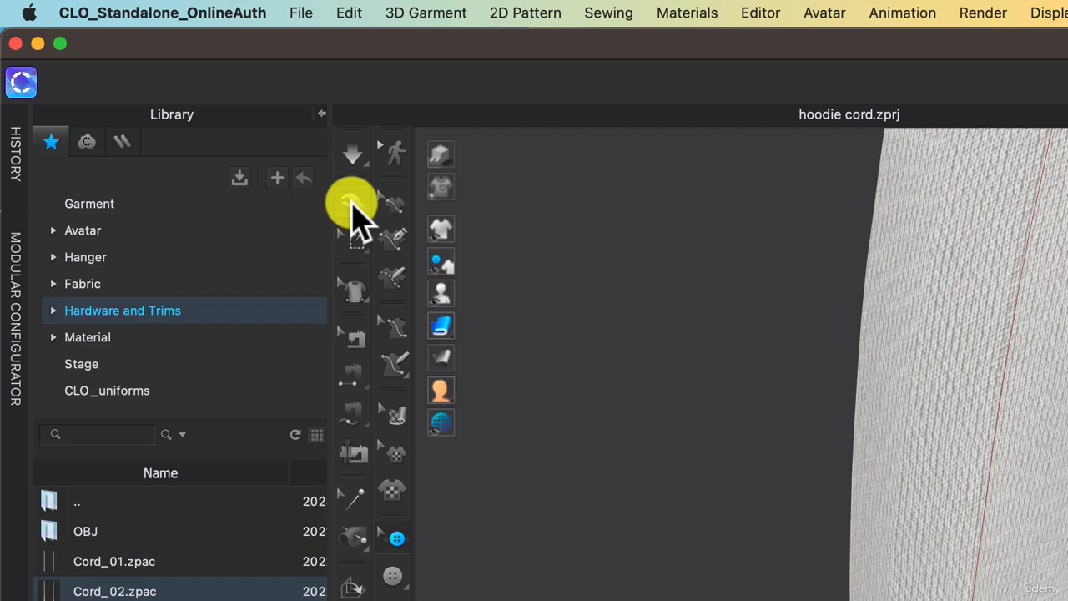
left_click(186, 18)
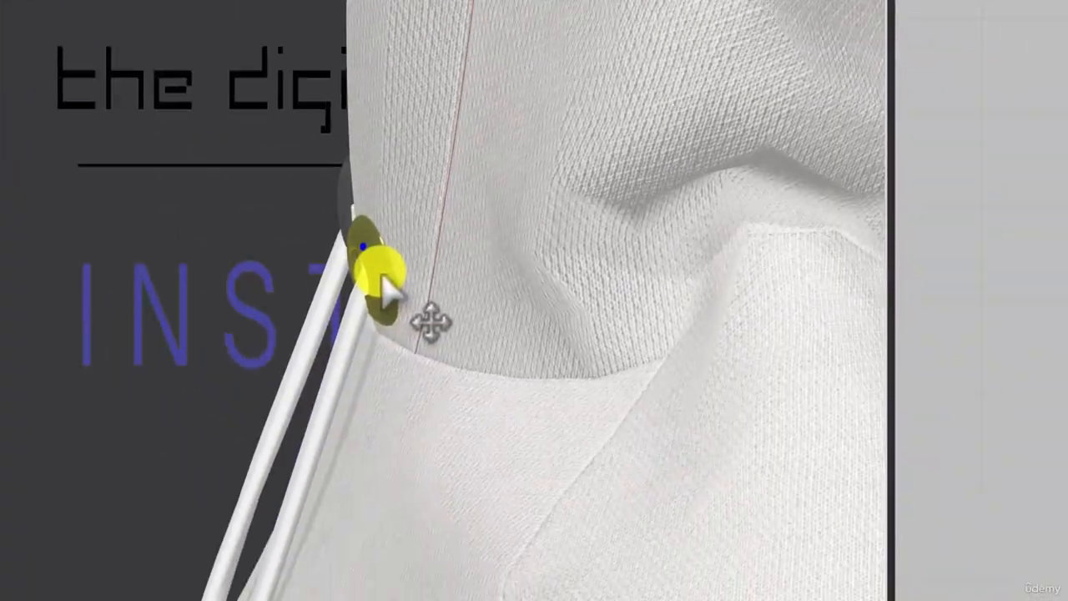
right_click_drag(298, 181, 246, 169)
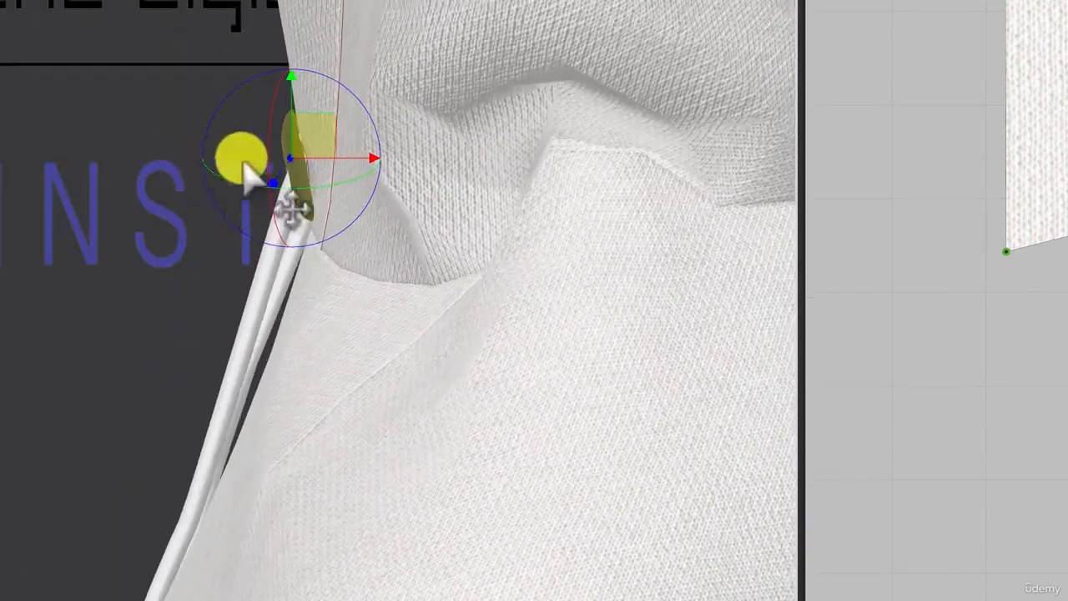
left_click_drag(312, 148, 318, 152)
right_click_drag(274, 304, 329, 306)
right_click_drag(330, 307, 351, 306)
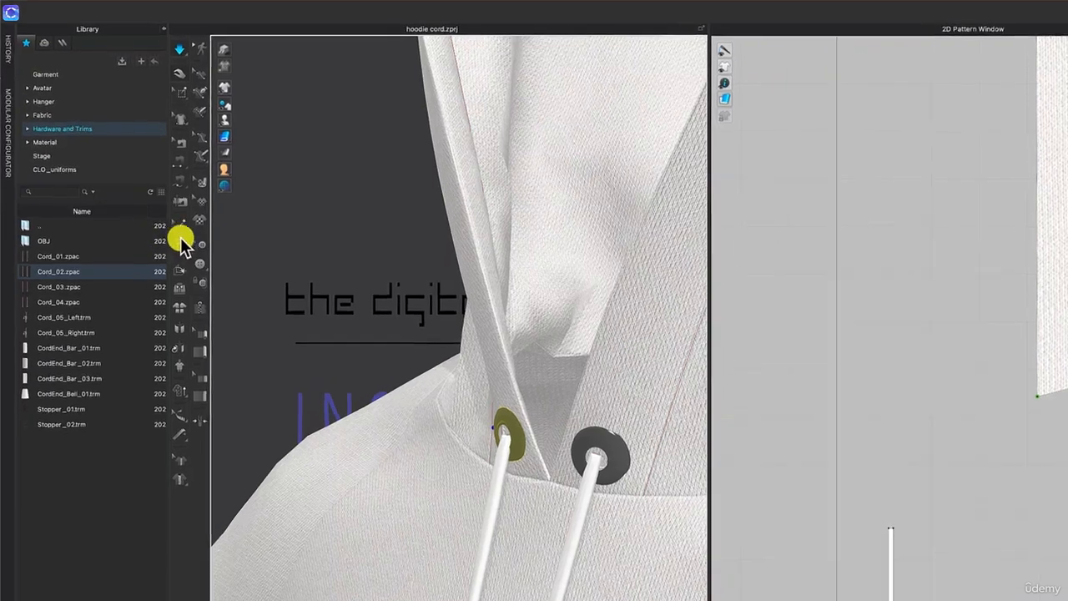
- Tack the top end of the right cord pattern to the center of the right eyelet circle pattern
left_click(181, 240)
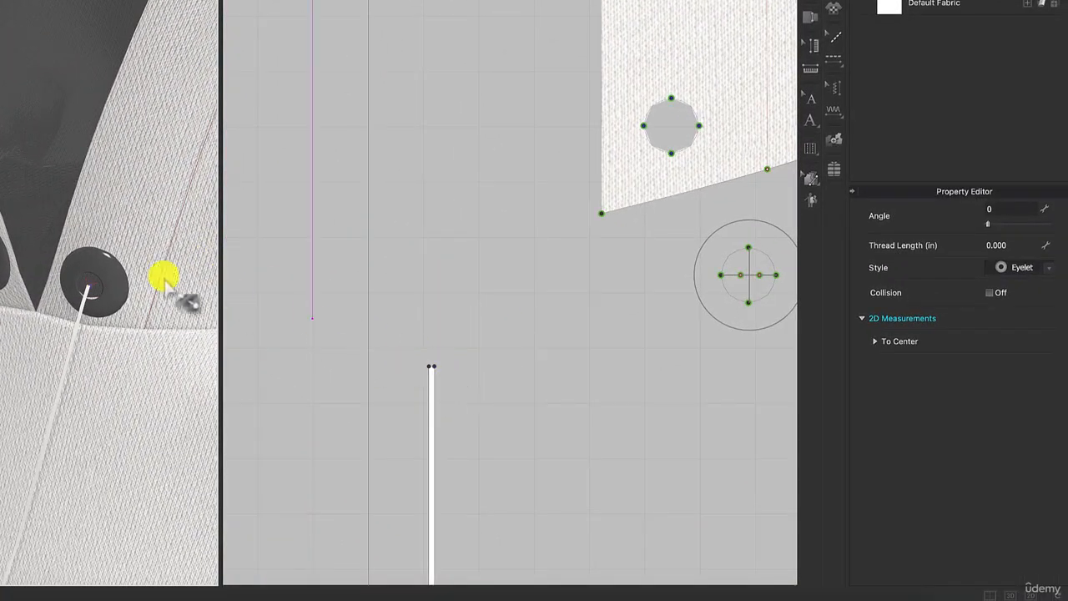
scroll(431, 365, "up", 3)
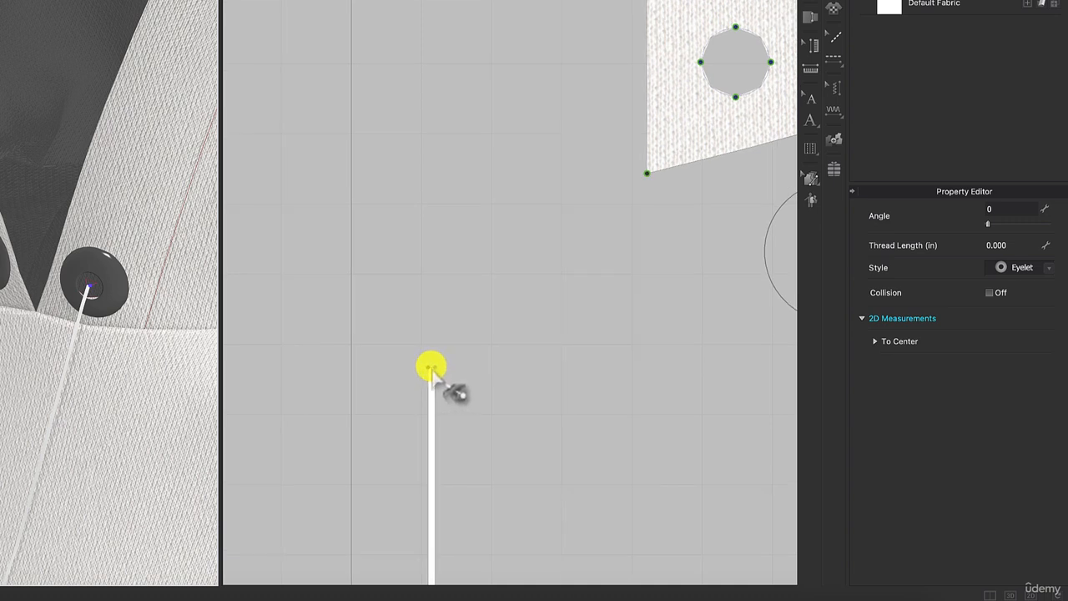
left_click(431, 368)
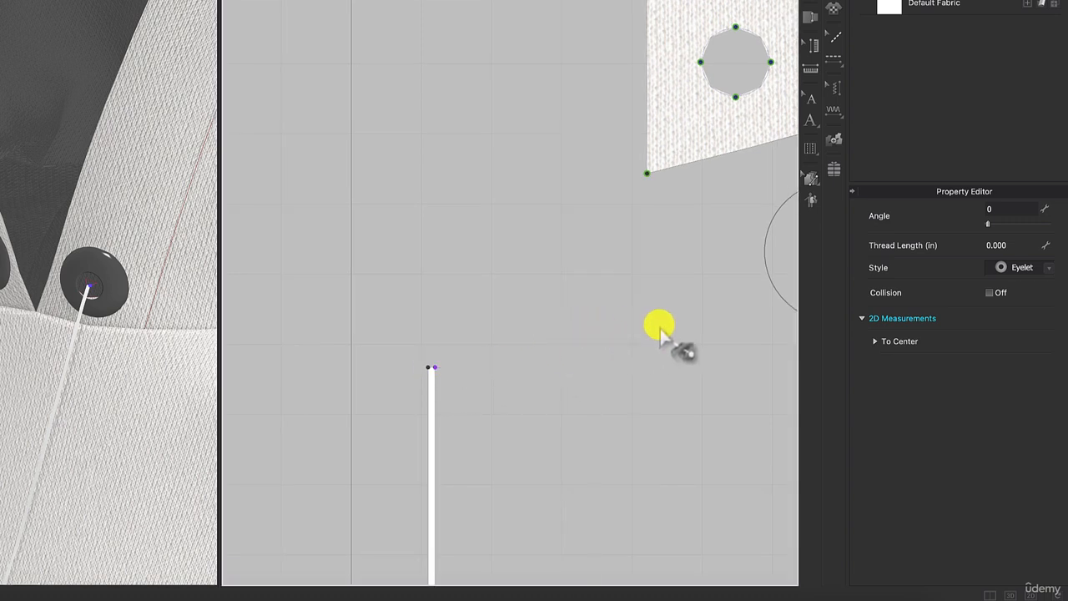
middle_click_drag(646, 328, 356, 345)
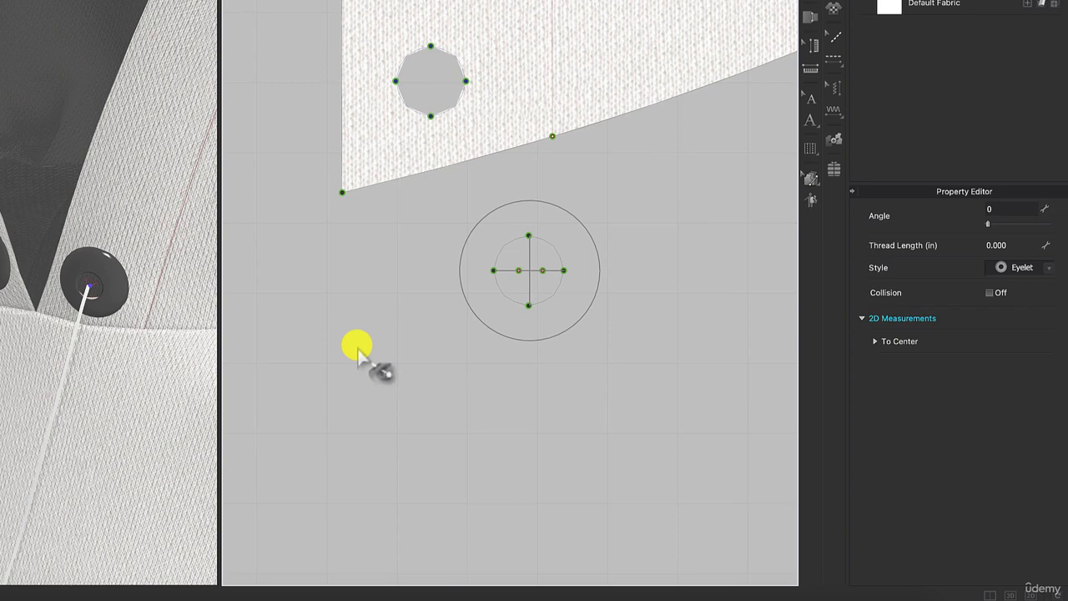
left_click(529, 270)
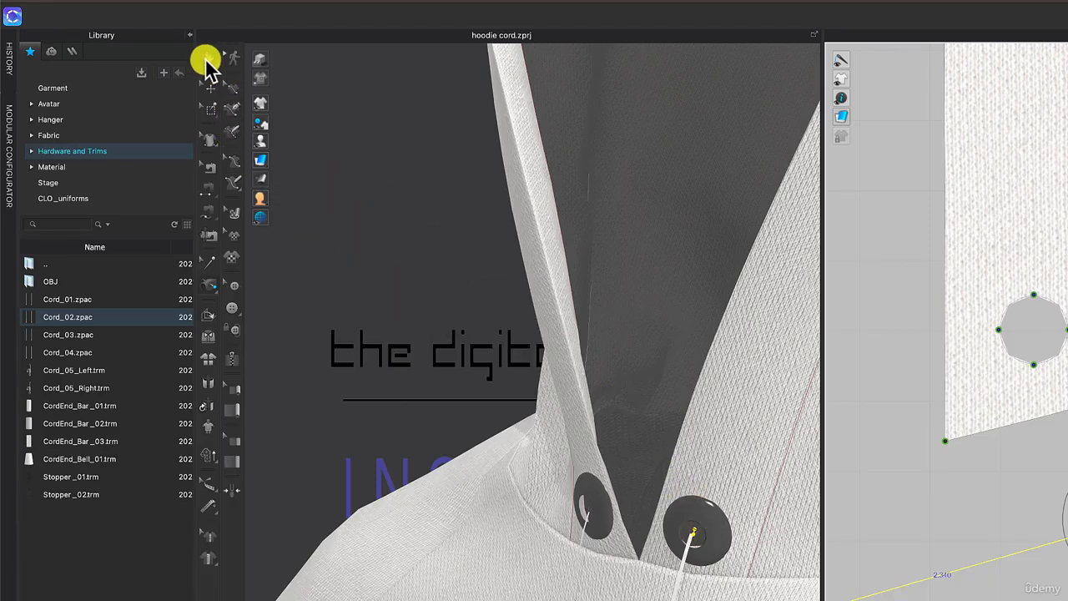
- Simulate the garment so the tacked right cord settles in its eyelet, and check the cords from the front
left_click(208, 58)
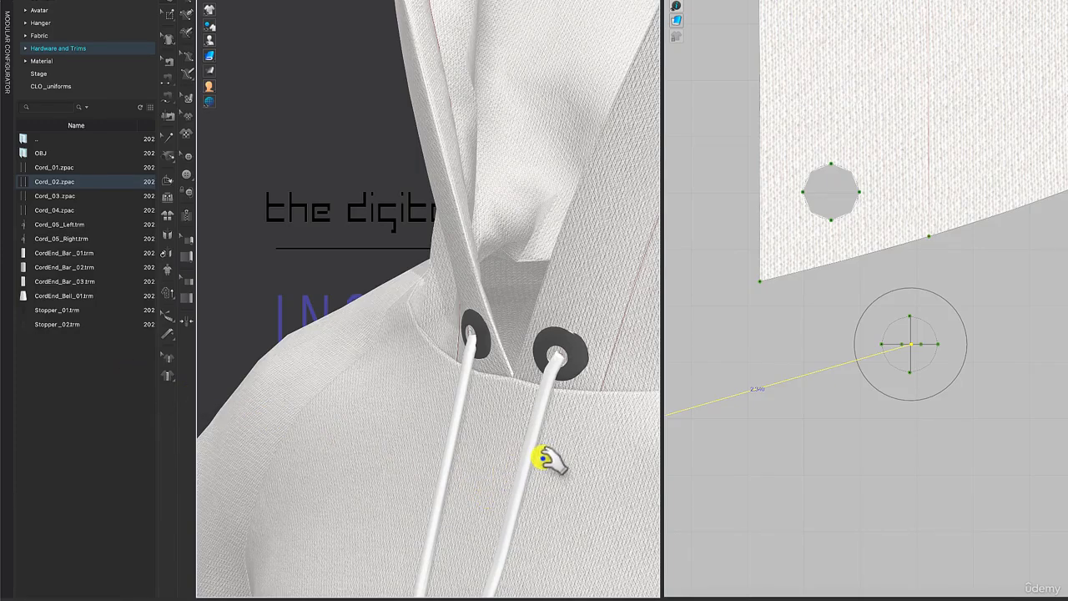
right_click_drag(520, 466, 543, 459)
scroll(543, 459, "down", 5)
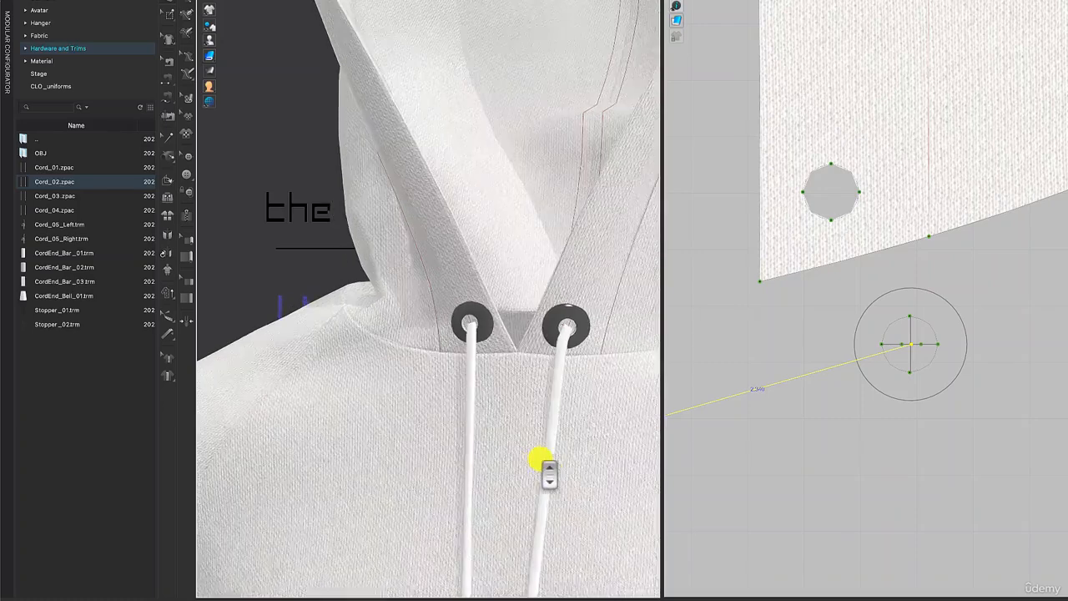
scroll(541, 459, "down", 2)
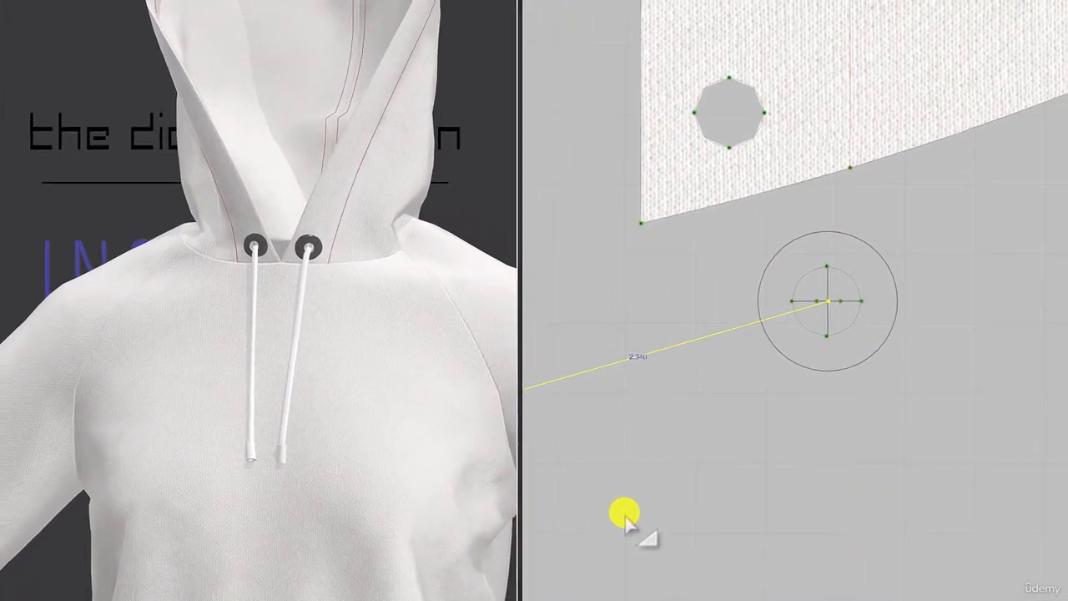
- Tack the top end of the left cord pattern to the center of the left eyelet circle pattern
middle_click_drag(748, 520, 914, 490)
middle_click_drag(832, 482, 1061, 432)
scroll(699, 446, "down", 5)
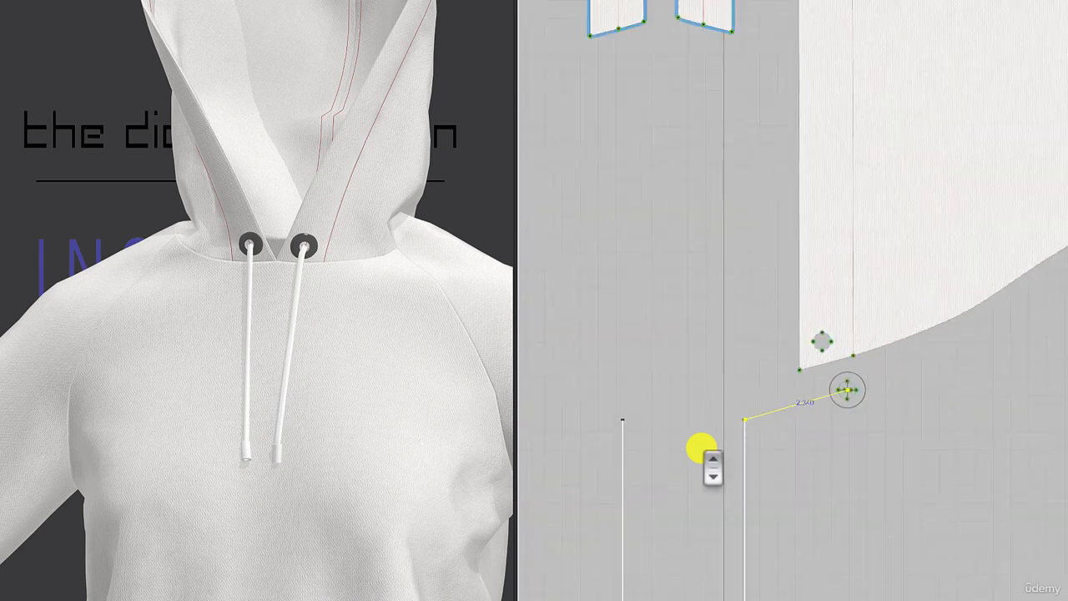
middle_click_drag(671, 449, 962, 465)
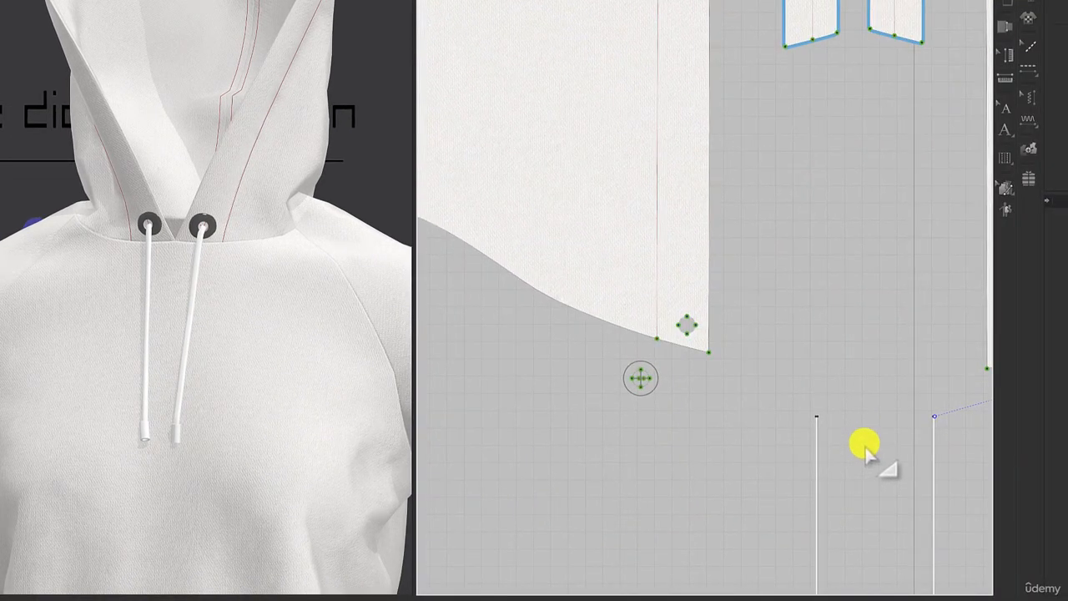
scroll(809, 428, "up", 3)
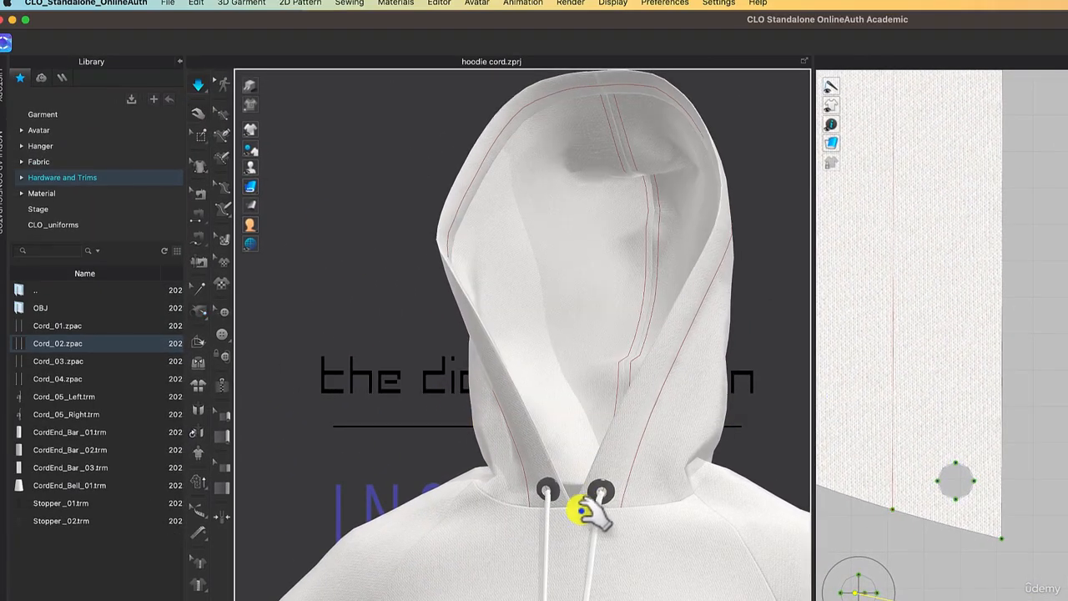
- Simulate the hoodie with both cords tacked to their eyelets, stop the simulation, and inspect the result from the front
scroll(554, 502, "up", 3)
scroll(555, 504, "up", 3)
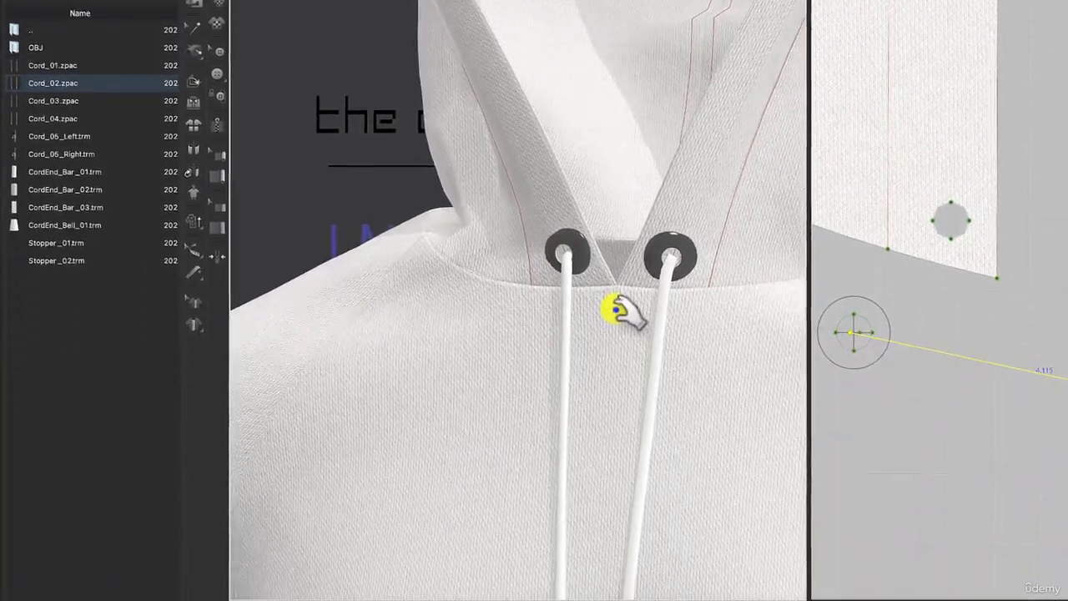
mouse_move(616, 310)
right_mouse_down()
mouse_move(710, 301)
mouse_move(566, 310)
mouse_move(608, 303)
right_mouse_up()
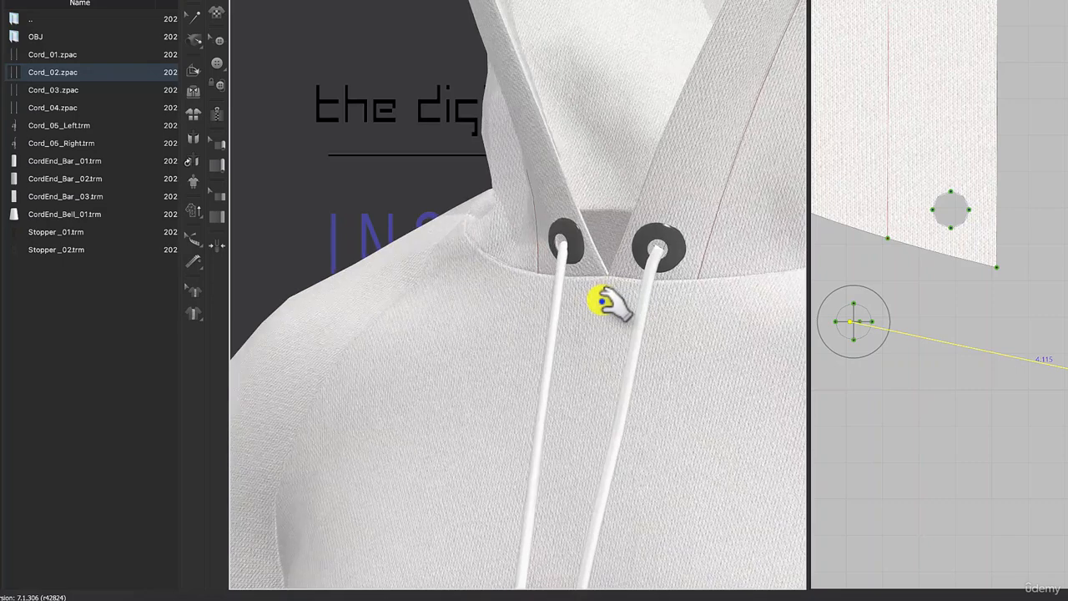
scroll(610, 330, "down", 3)
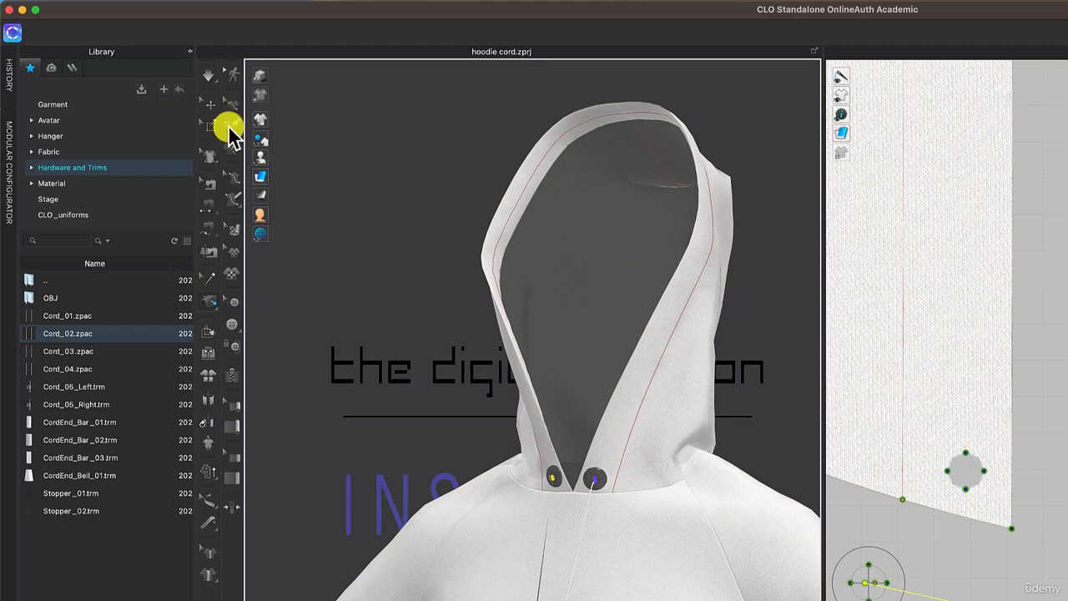
left_click(210, 104)
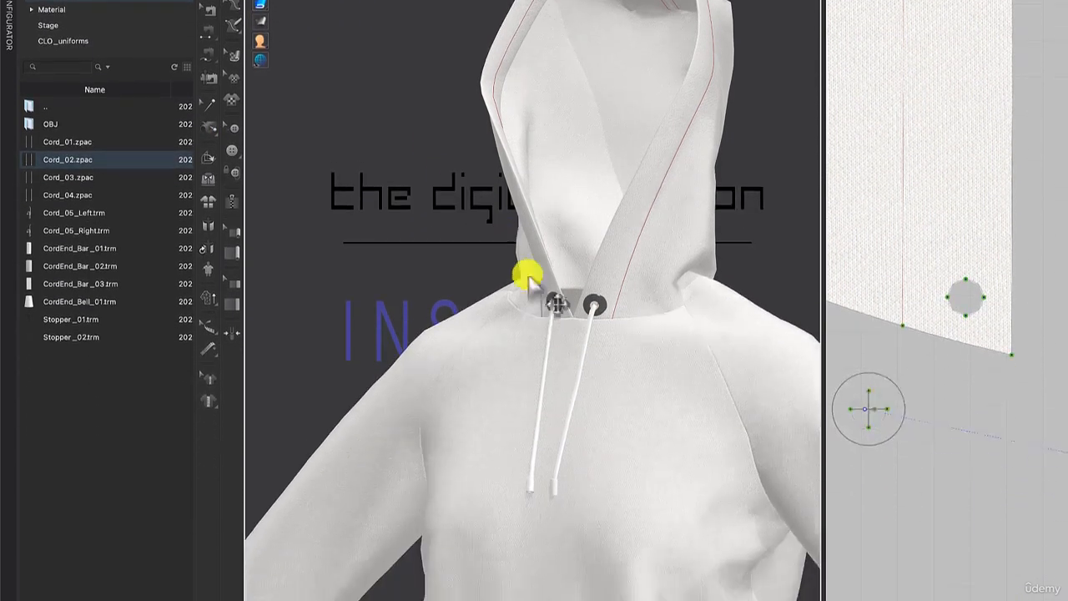
right_click_drag(528, 278, 708, 235)
scroll(709, 234, "up", 3)
scroll(709, 234, "down", 4)
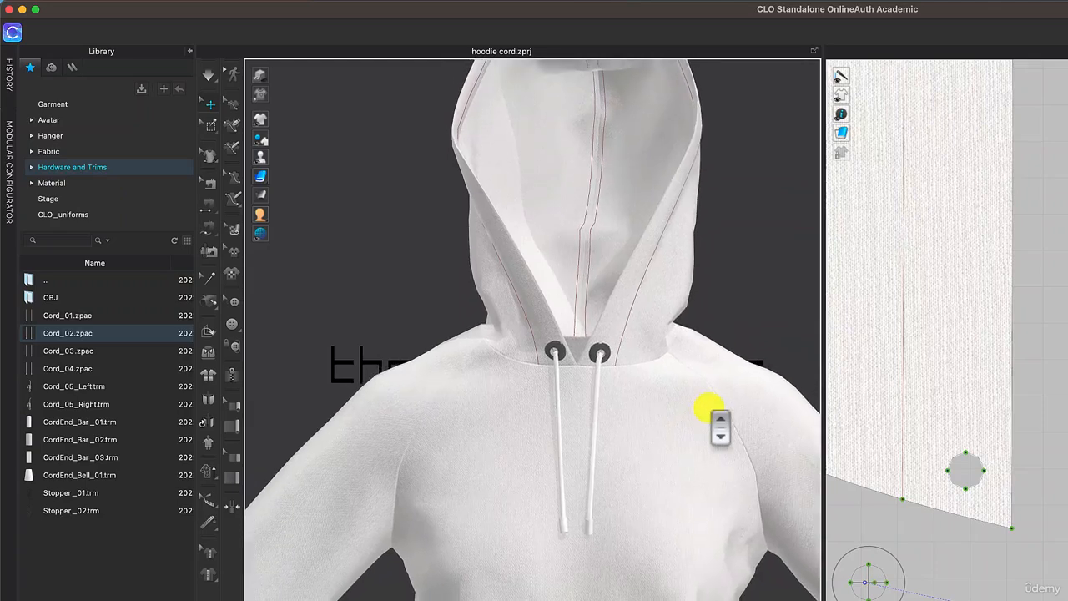
scroll(708, 408, "down", 2)
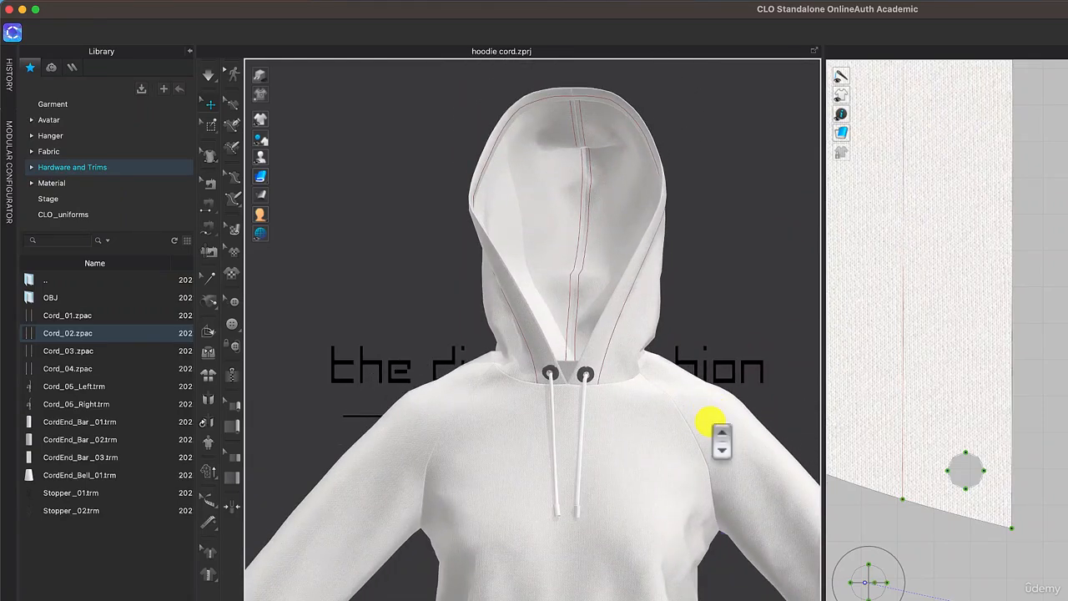